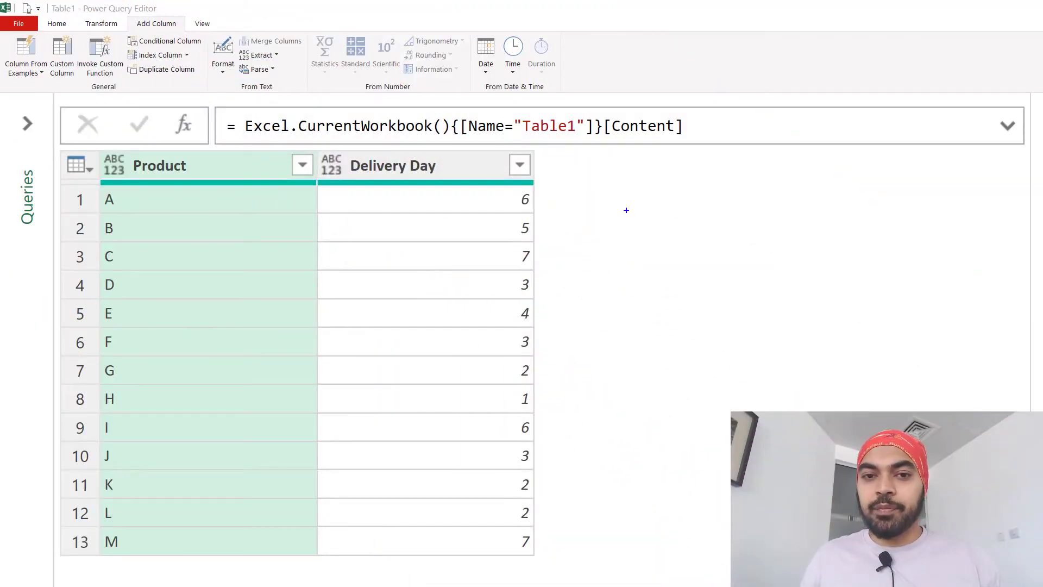
{"action": "left_click_drag", "start_coordinate": [603, 192], "coordinate": [723, 494]}
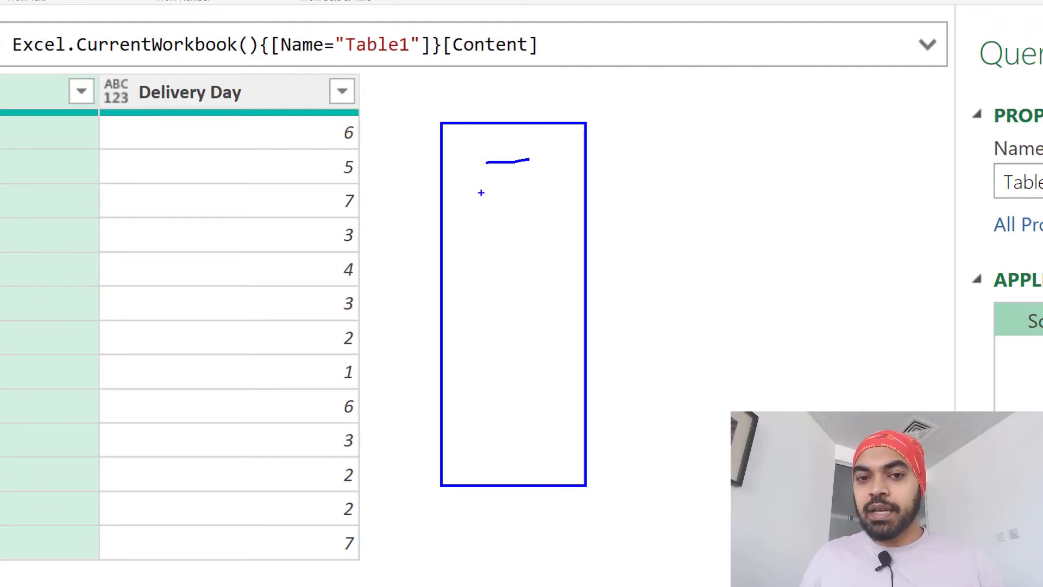
{"action": "left_click_drag", "start_coordinate": [508, 264], "coordinate": [570, 264]}
{"action": "left_click_drag", "start_coordinate": [514, 303], "coordinate": [556, 304]}
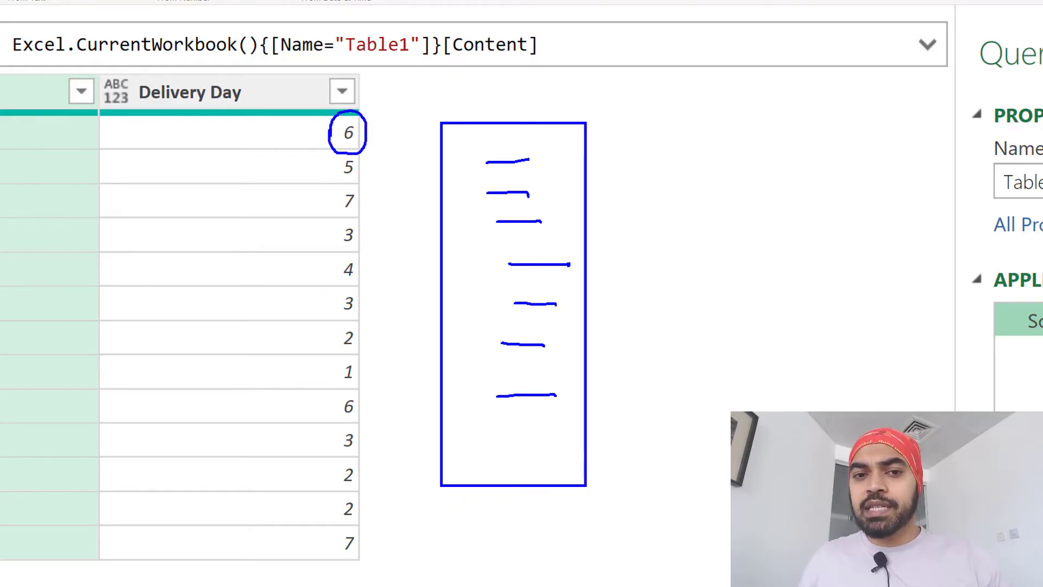
{"action": "left_click_drag", "start_coordinate": [584, 345], "coordinate": [476, 343]}
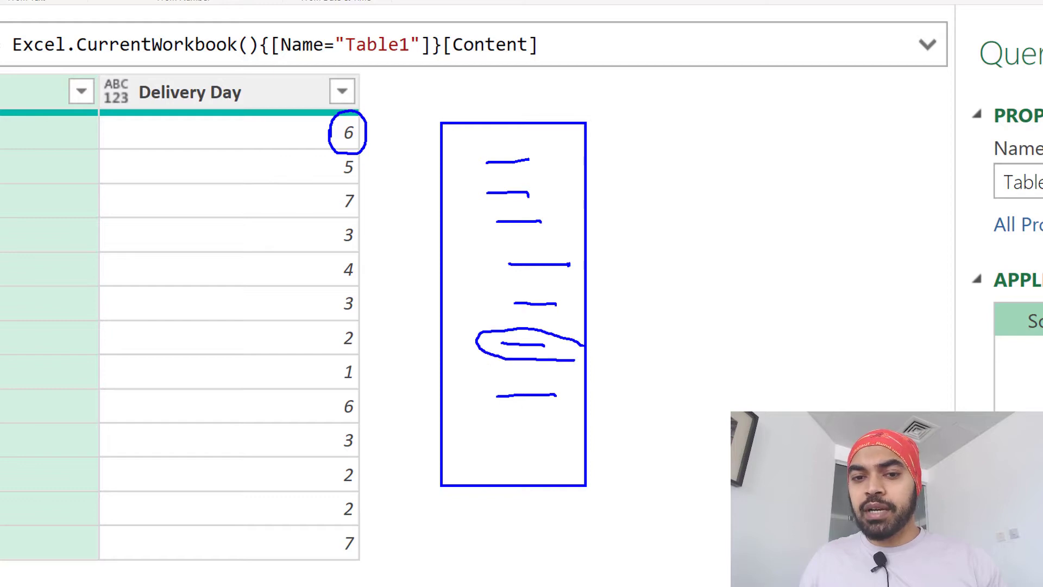
{"action": "left_click_drag", "start_coordinate": [575, 360], "coordinate": [577, 343]}
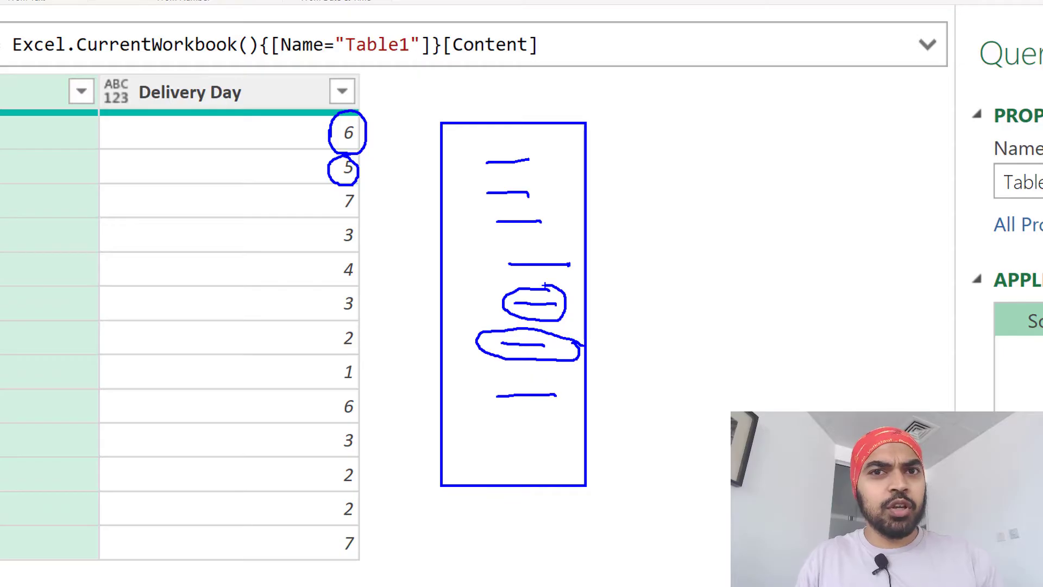
{"action": "key", "text": "Escape"}
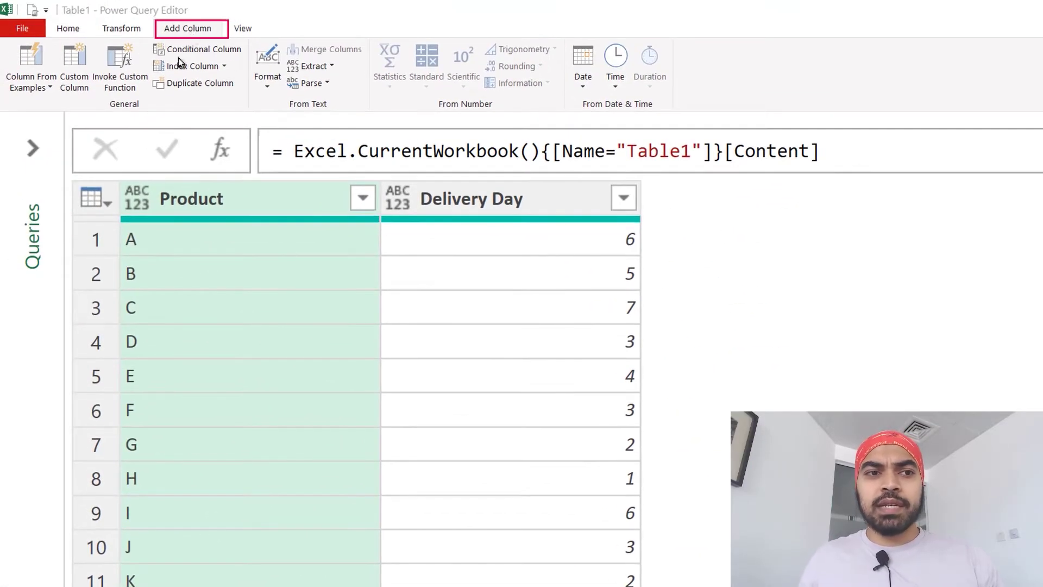
Step: Add a custom column named Day with the formula {"Mon","Tue", "Wed", "Thu", "Fri", "Sat", "Sun"}
{"action": "left_click", "coordinate": [83, 85]}
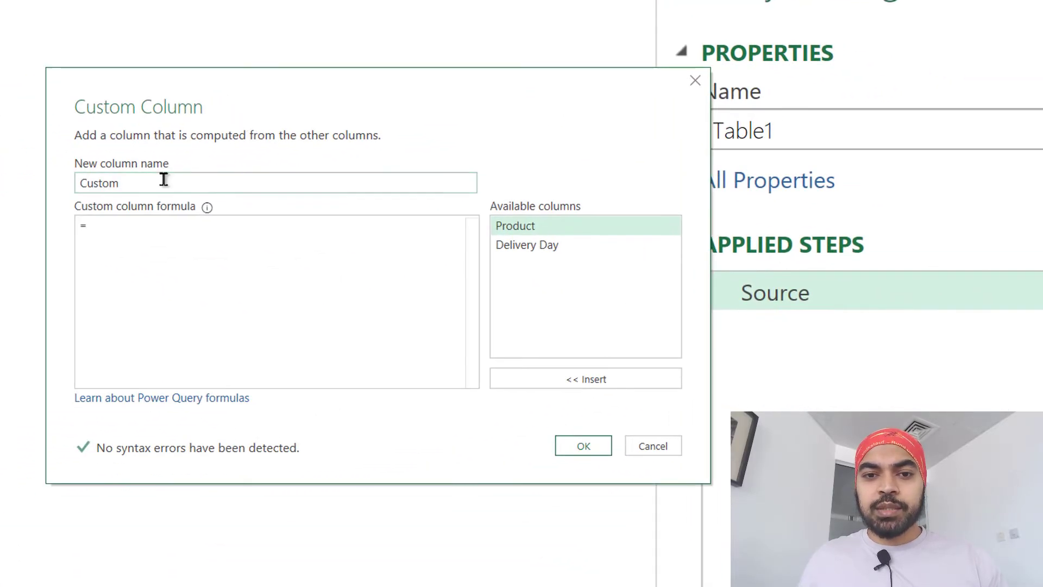
{"action": "double_click", "coordinate": [163, 182]}
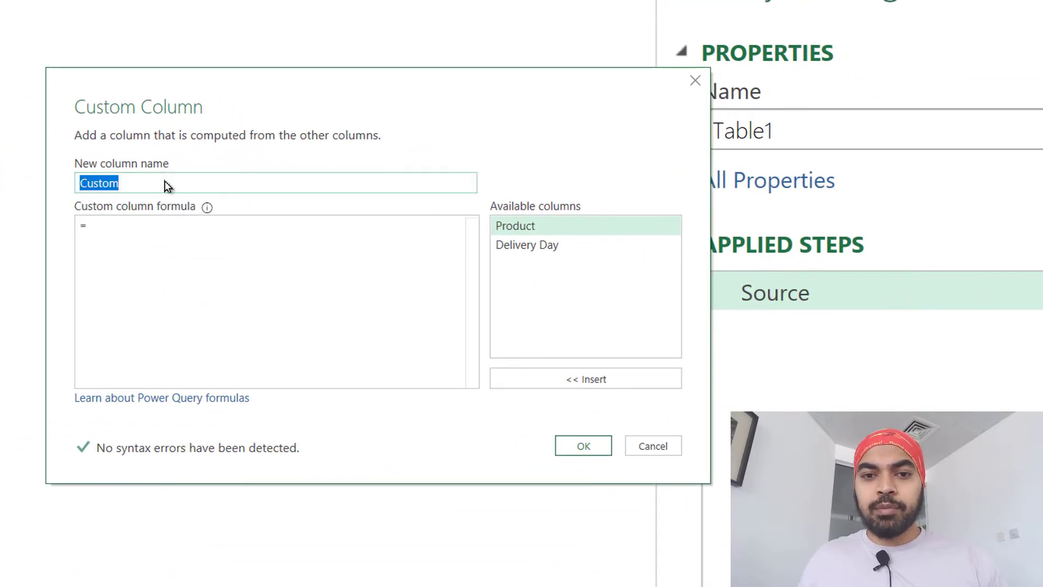
{"action": "type", "text": "Day"}
{"action": "key", "text": "Tab"}
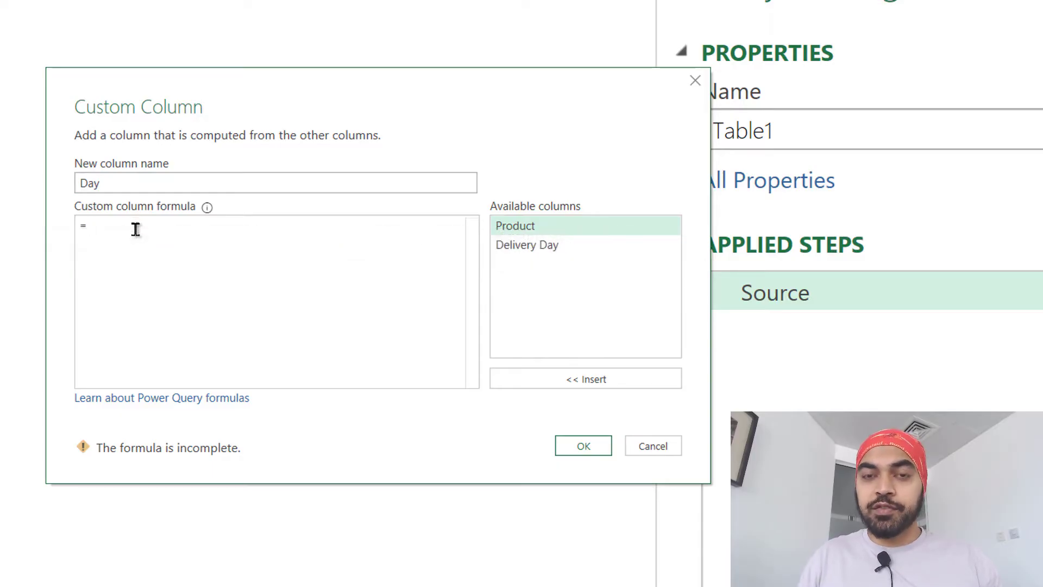
{"action": "type", "text": "{"}
{"action": "type", "text": "\"Mon\",\"Tue\", \"Wed\", \"Thu\", \"Fri\", \"Sat\", \"Sun\""}
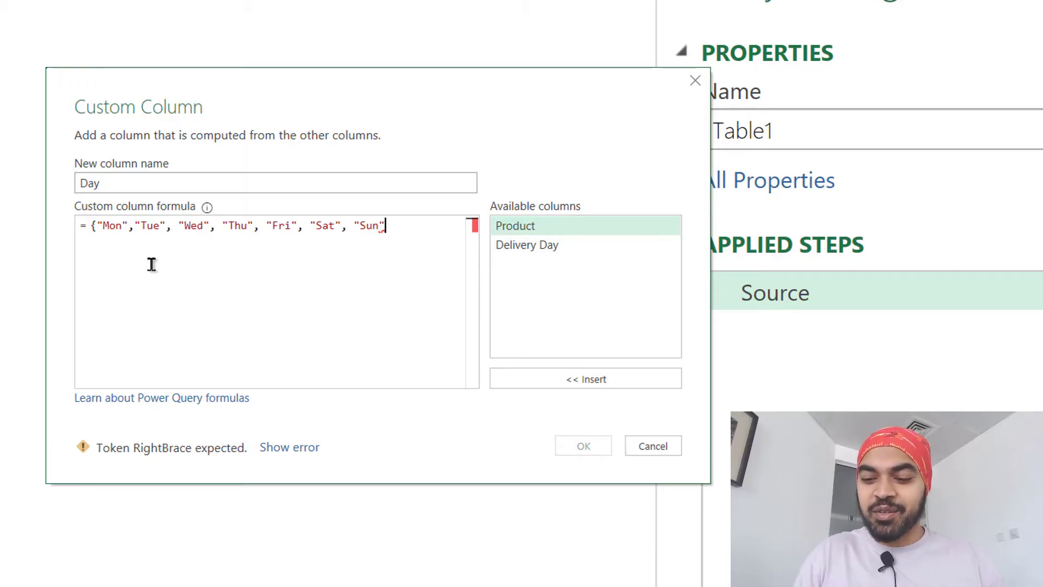
{"action": "type", "text": "}"}
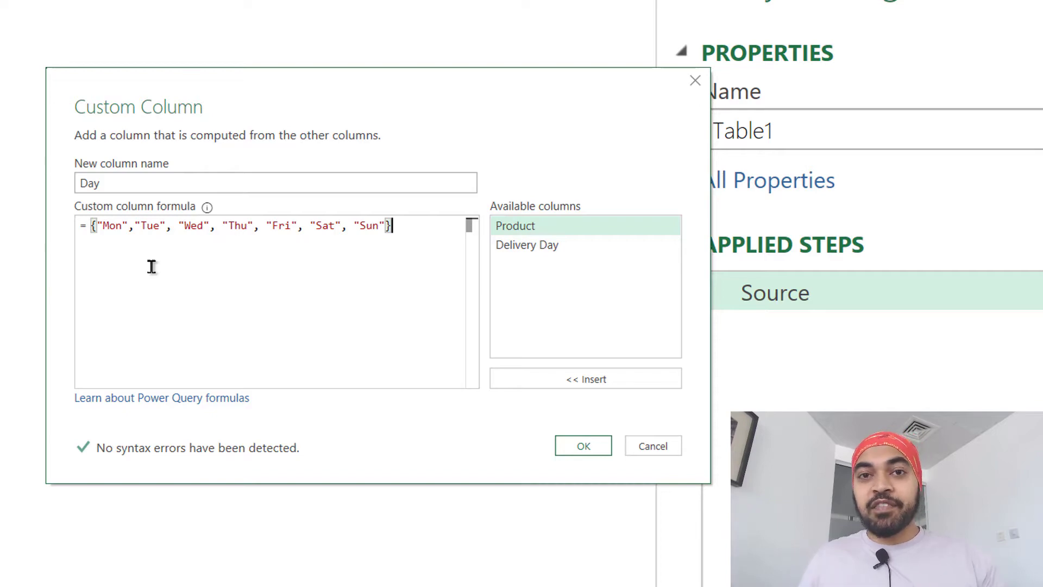
{"action": "left_click", "coordinate": [583, 446]}
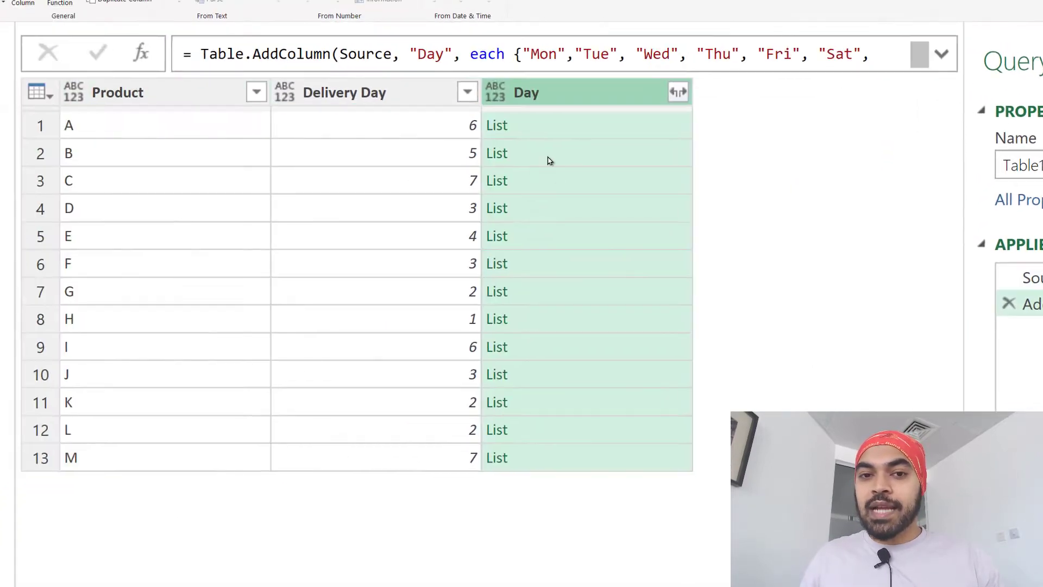
Step: Preview the list in the first row of the Day column and enlarge the preview area
{"action": "left_click", "coordinate": [554, 128]}
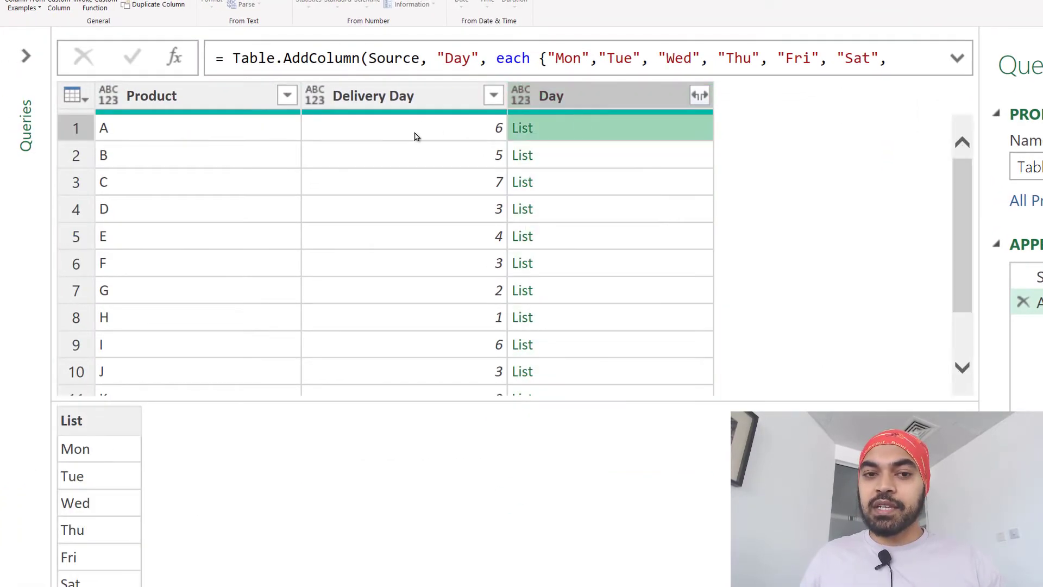
{"action": "left_click_drag", "start_coordinate": [202, 393], "coordinate": [199, 345]}
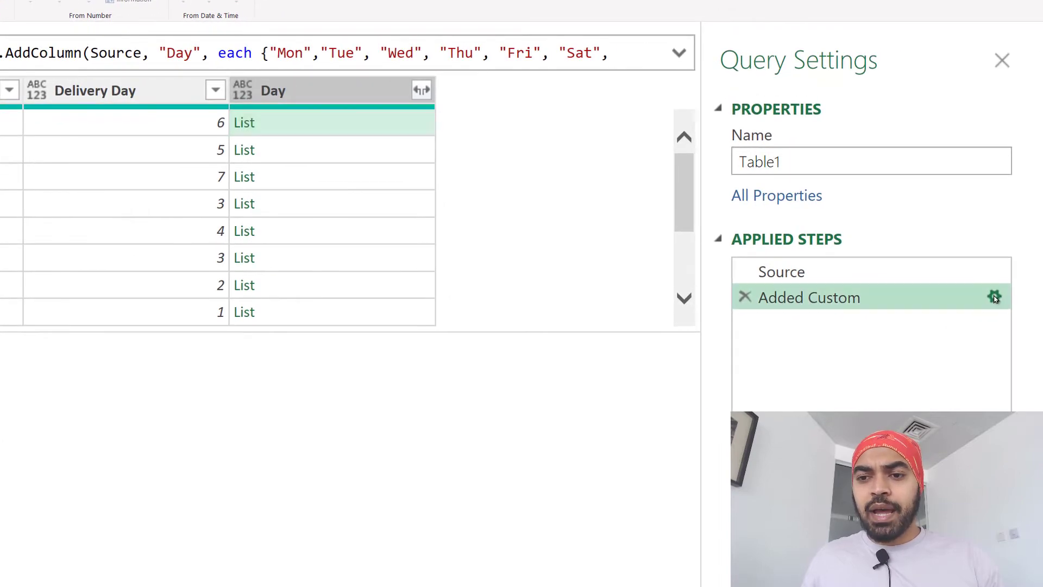
Step: Edit the Added Custom step's formula, appending {[Delivery Day]} after the weekday list to look up each row's day
{"action": "left_click", "coordinate": [995, 297]}
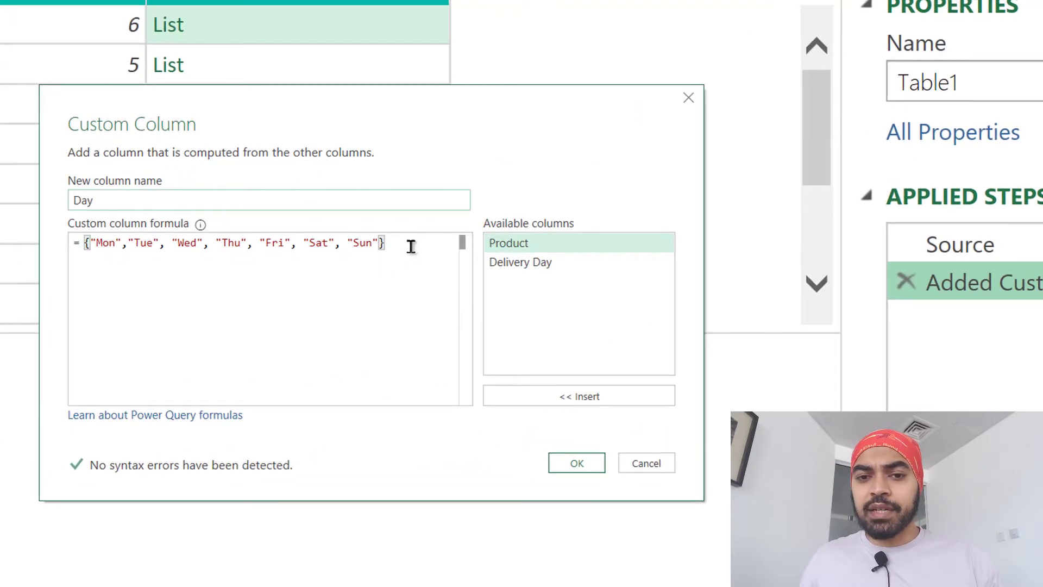
{"action": "left_click", "coordinate": [411, 247]}
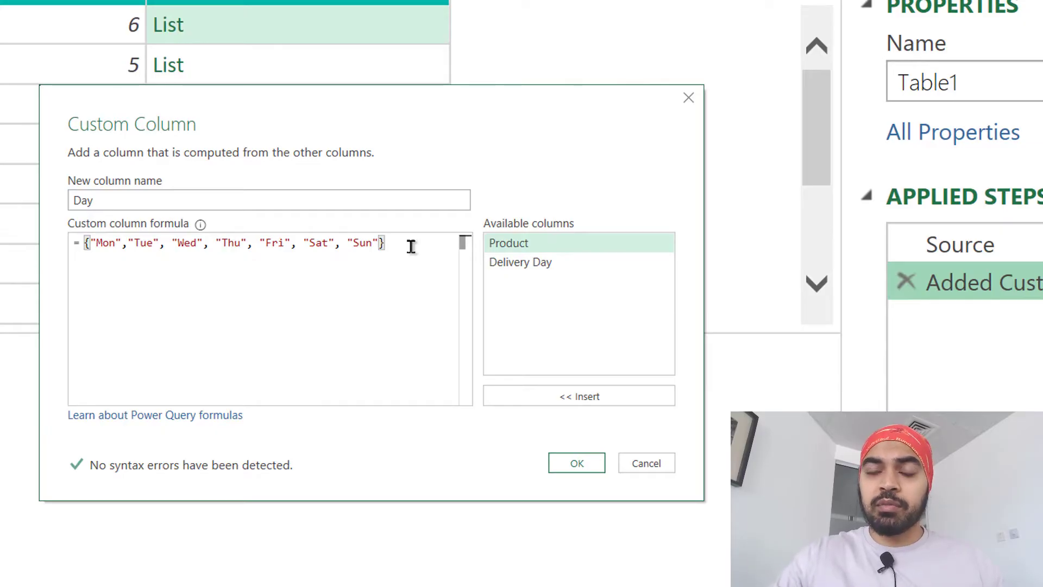
{"action": "type", "text": "{"}
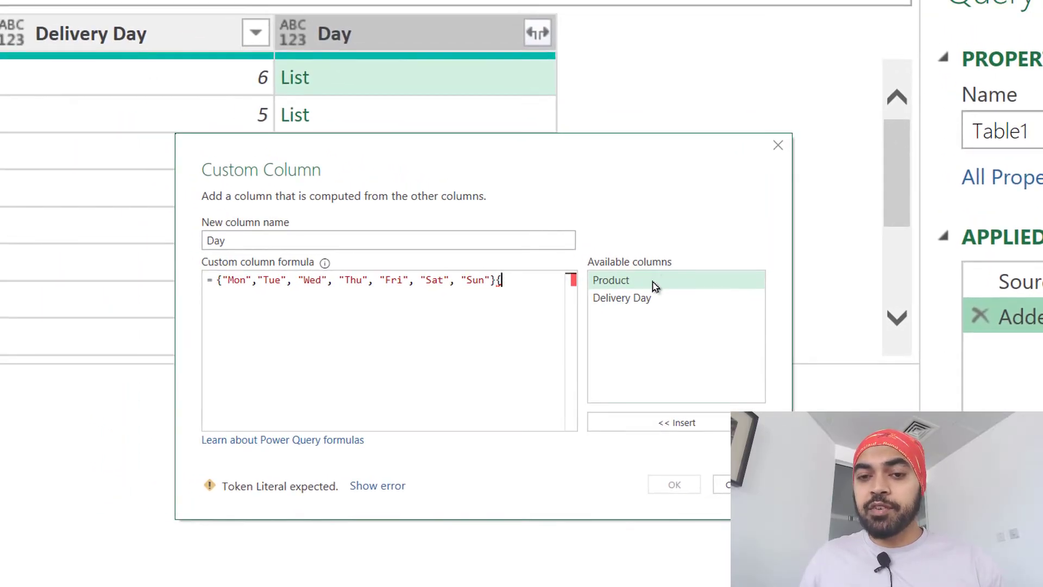
{"action": "double_click", "coordinate": [644, 299]}
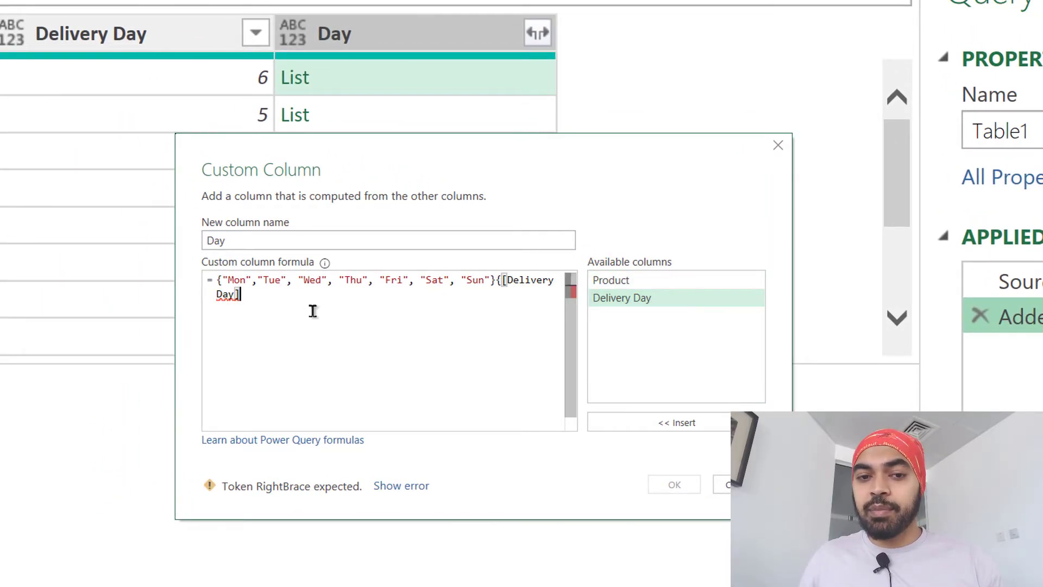
{"action": "type", "text": "}"}
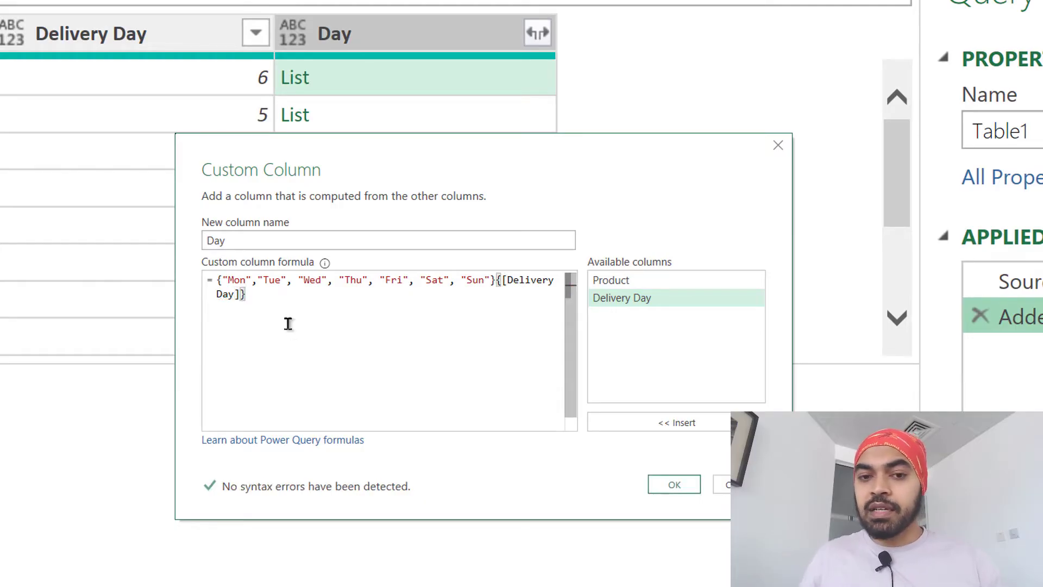
{"action": "left_click", "coordinate": [675, 484]}
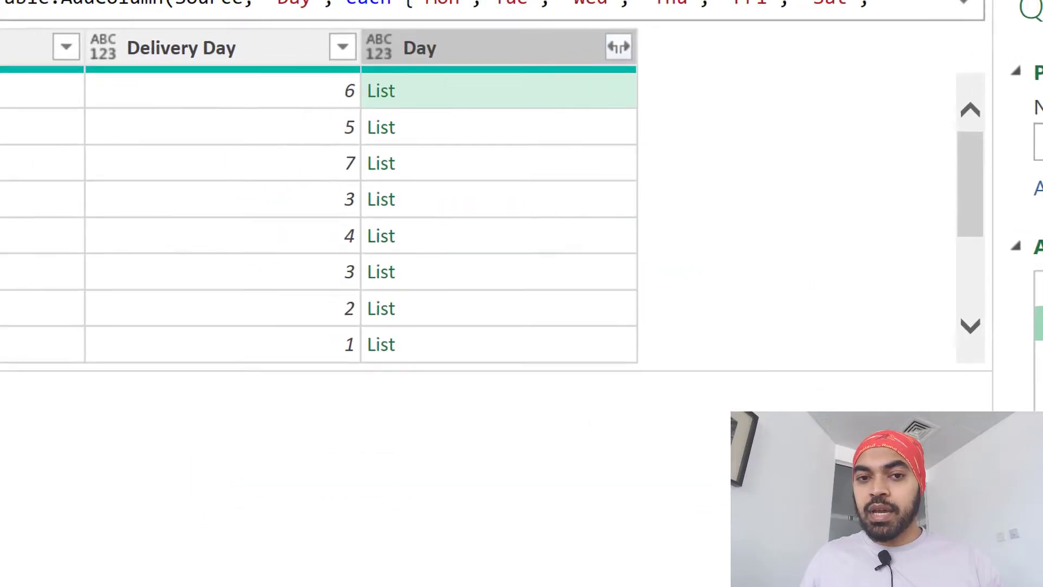
Step: Compare the Delivery Day numbers with the Day values in the first two rows
{"action": "left_click", "coordinate": [572, 126]}
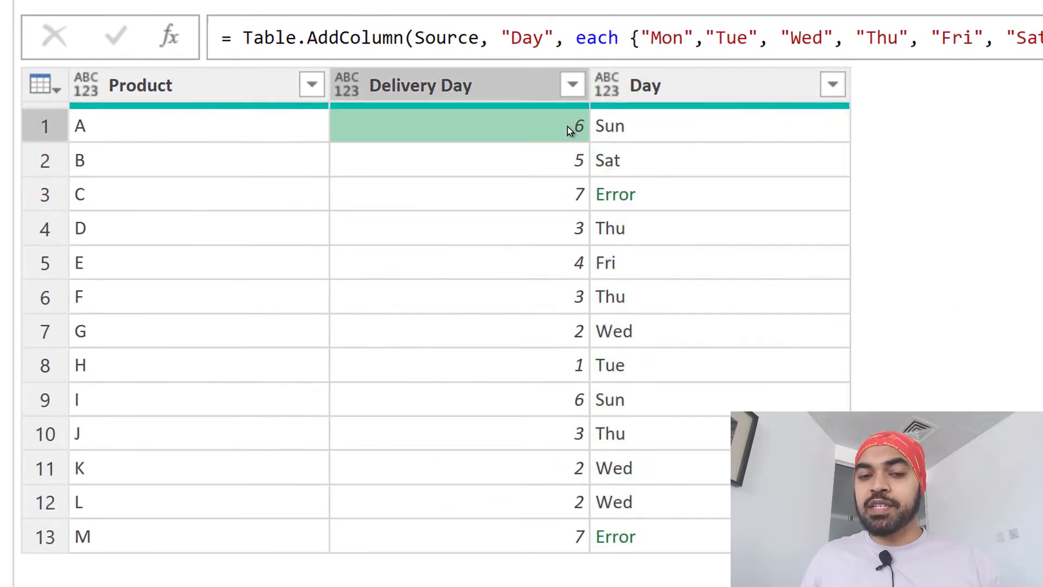
{"action": "left_click", "coordinate": [618, 126]}
{"action": "left_click", "coordinate": [551, 164]}
{"action": "left_click", "coordinate": [644, 161]}
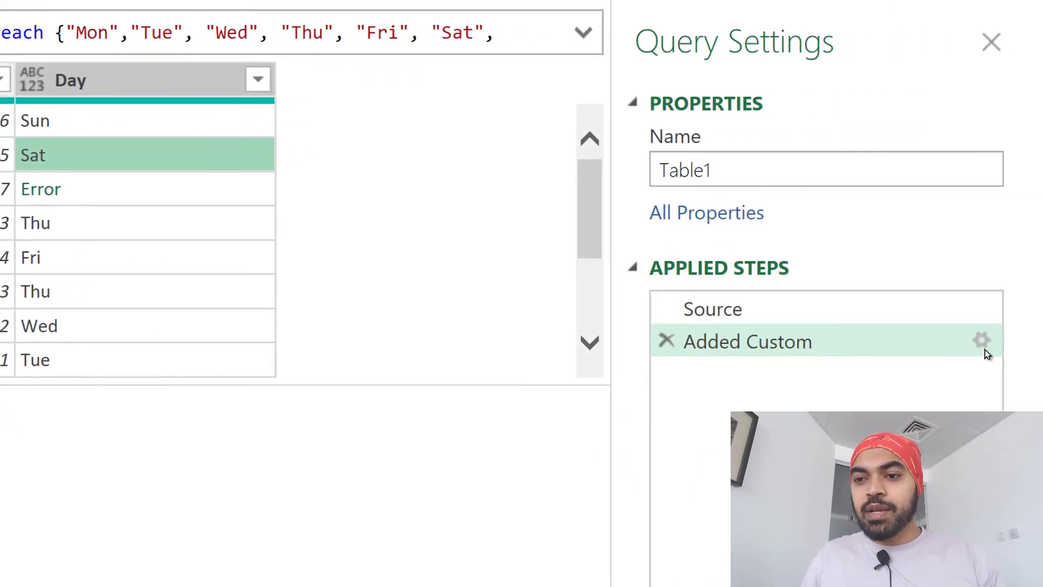
Step: Correct the Day column formula by subtracting 1 from the list index, giving {[Delivery Day] - 1}
{"action": "left_click", "coordinate": [983, 342]}
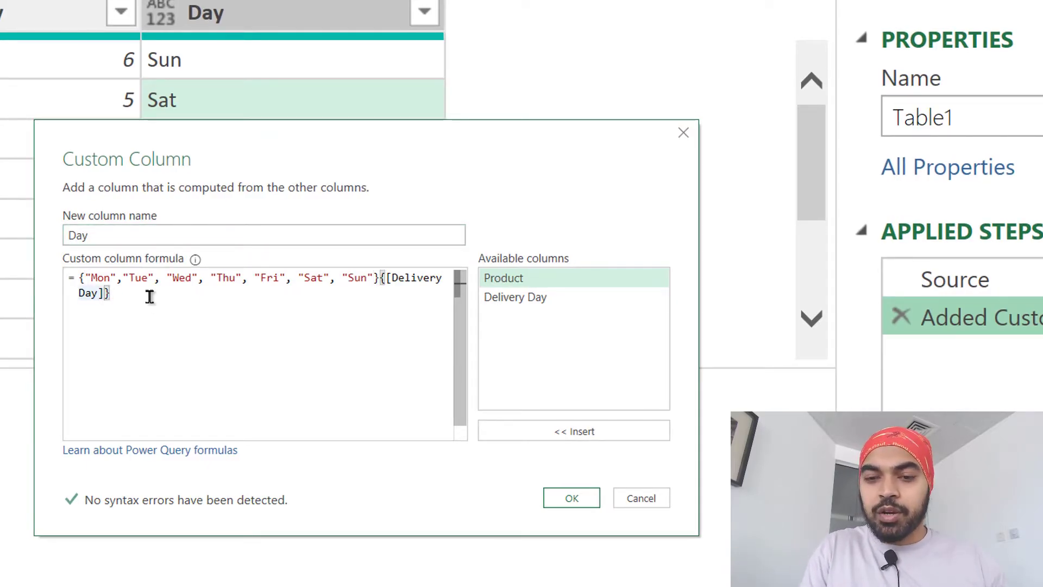
{"action": "type", "text": "- 1"}
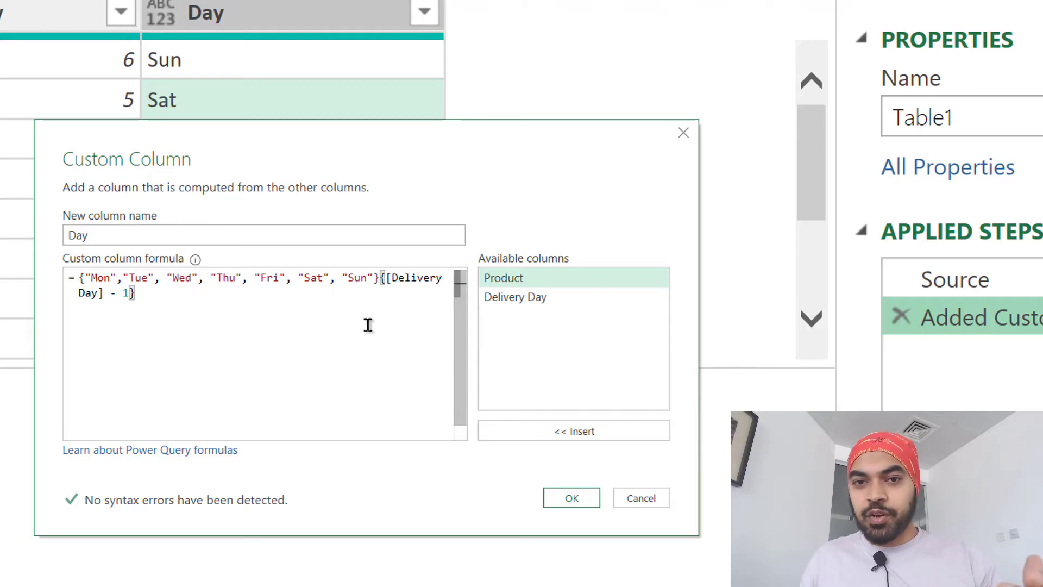
{"action": "left_click", "coordinate": [563, 496]}
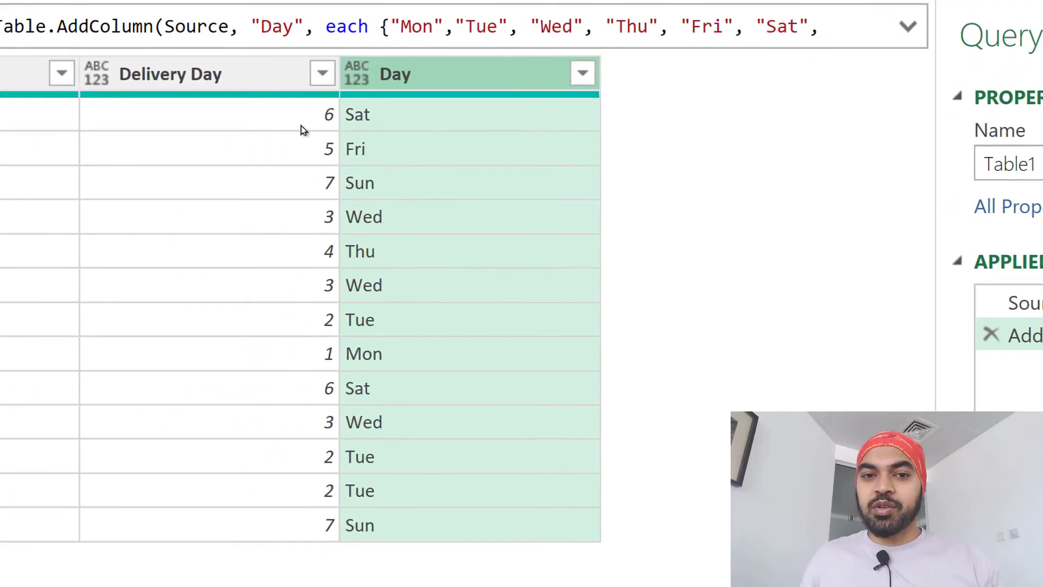
Step: Check the Day values against the Delivery Day numbers in the first three rows
{"action": "left_click", "coordinate": [300, 115]}
{"action": "left_click", "coordinate": [373, 117]}
{"action": "left_click", "coordinate": [304, 149]}
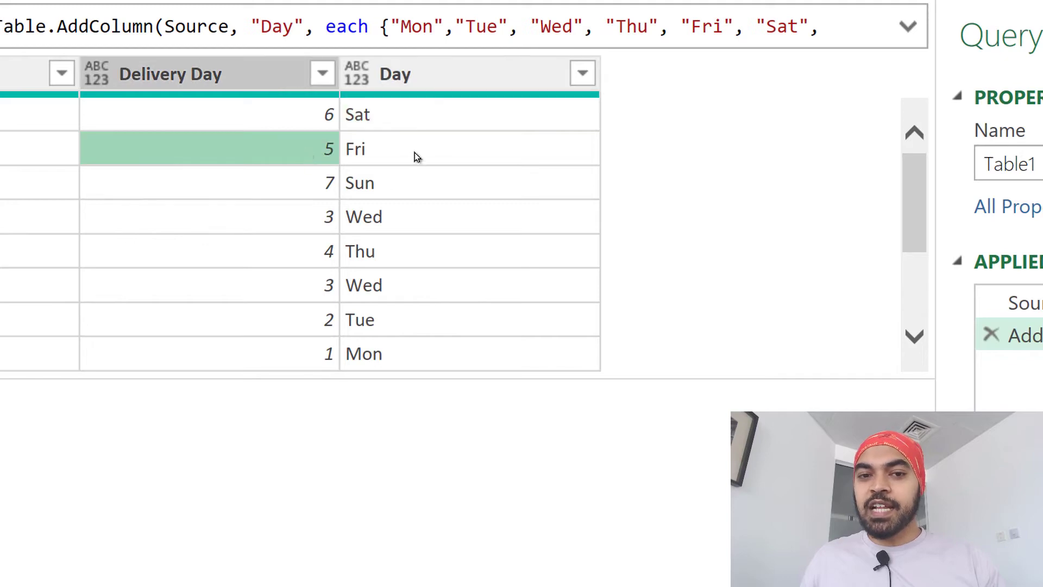
{"action": "left_click", "coordinate": [414, 154]}
{"action": "left_click", "coordinate": [308, 185]}
{"action": "left_click", "coordinate": [406, 182]}
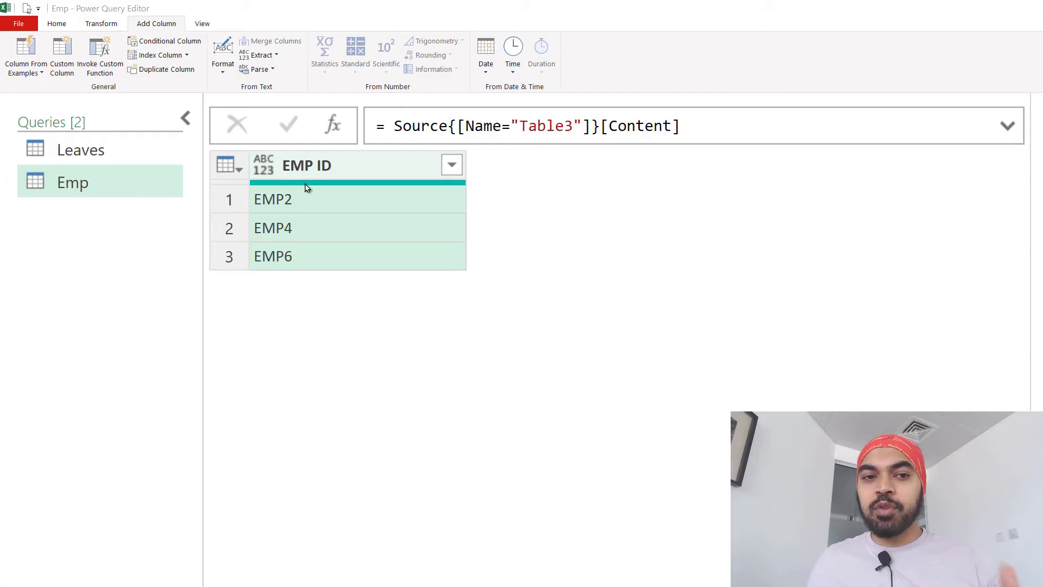
Step: Examine the employee IDs in the Emp query and the EMP ID and Leave Count columns in the Leaves query
{"action": "left_click", "coordinate": [304, 200]}
{"action": "left_click", "coordinate": [307, 239]}
{"action": "left_click", "coordinate": [308, 208]}
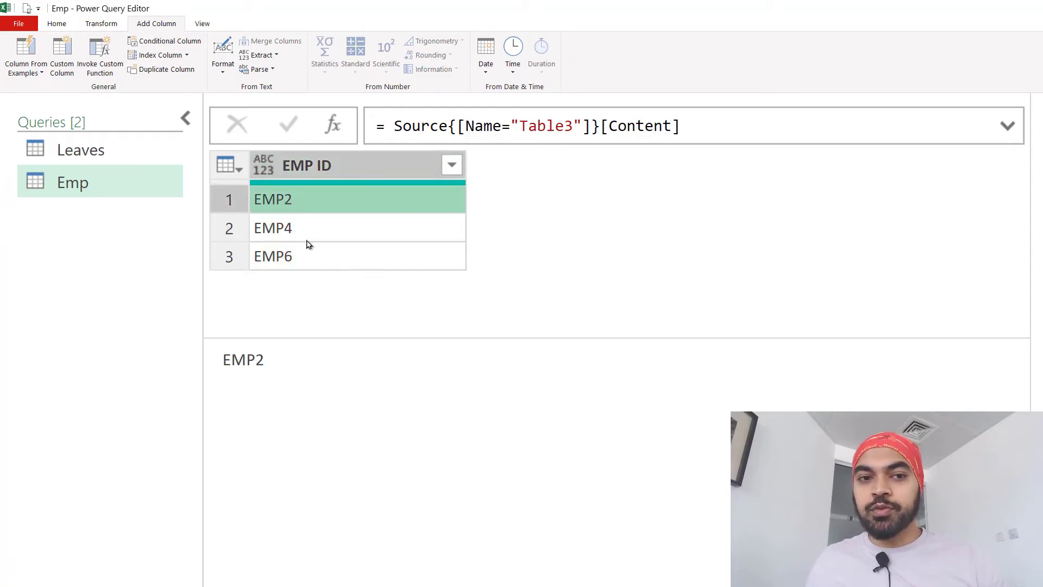
{"action": "left_click", "coordinate": [311, 263]}
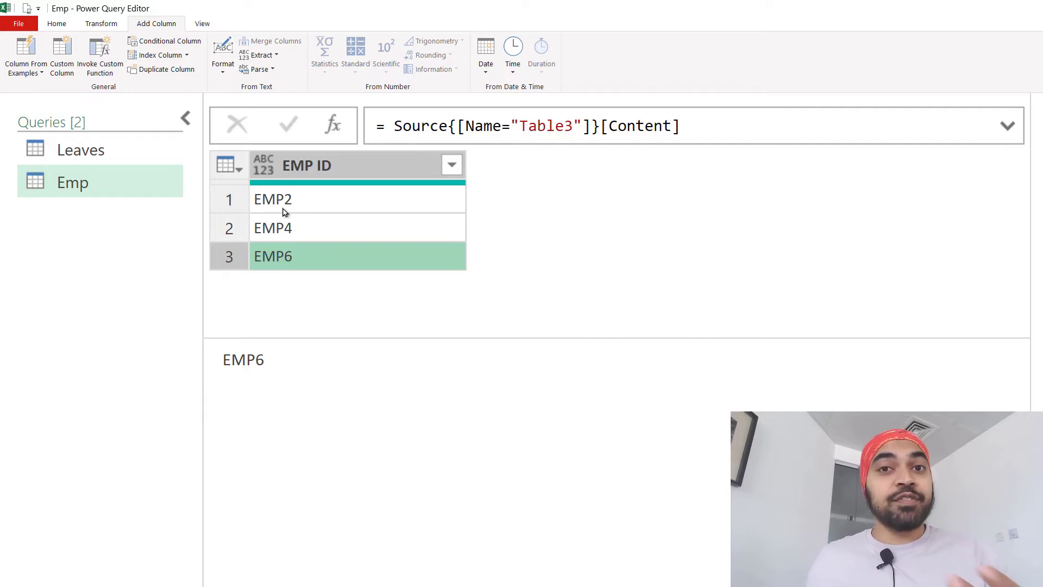
{"action": "left_click", "coordinate": [83, 154]}
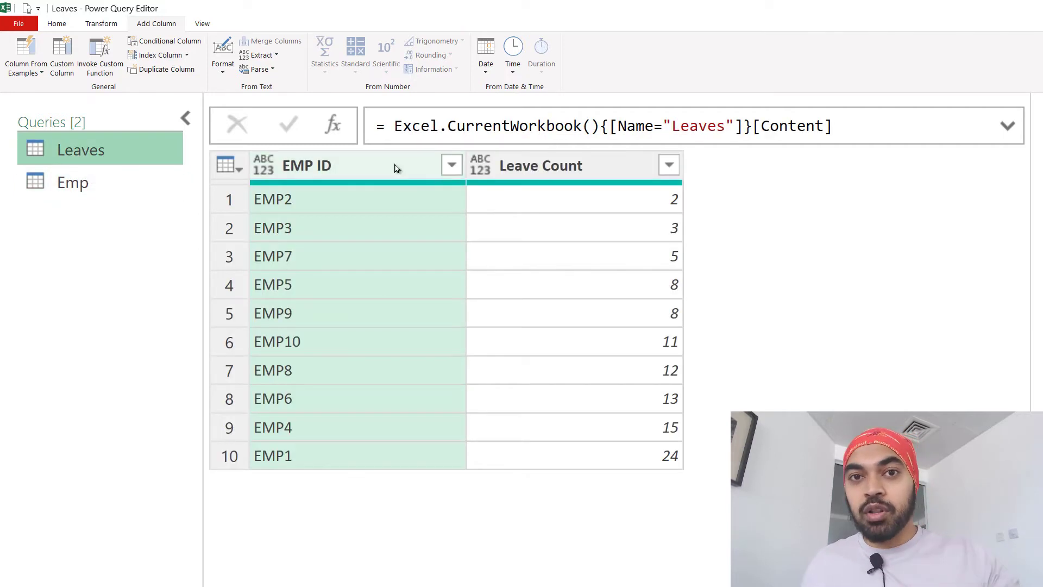
{"action": "left_click", "coordinate": [614, 180]}
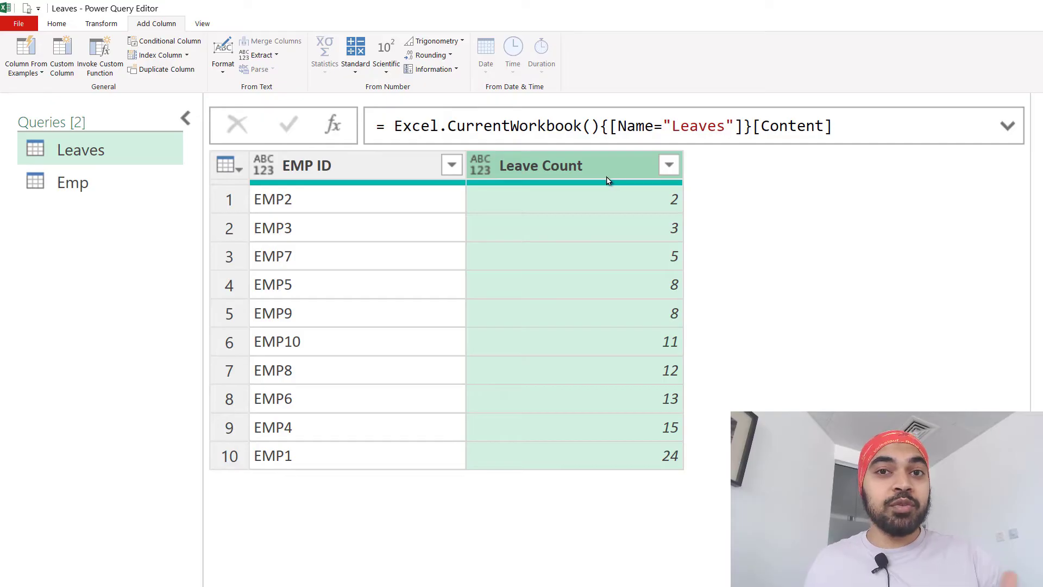
Step: In the Emp query, add a custom column named Leave Count with the formula = Leaves
{"action": "left_click", "coordinate": [74, 183]}
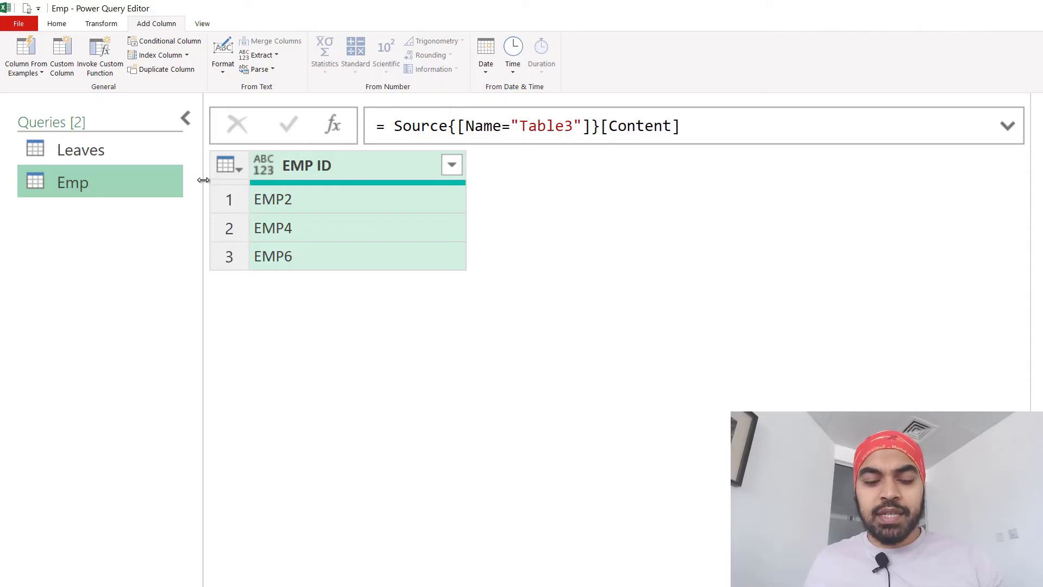
{"action": "mouse_move", "coordinate": [250, 186]}
{"action": "left_mouse_down"}
{"action": "mouse_move", "coordinate": [307, 205]}
{"action": "mouse_move", "coordinate": [168, 130]}
{"action": "left_mouse_up"}
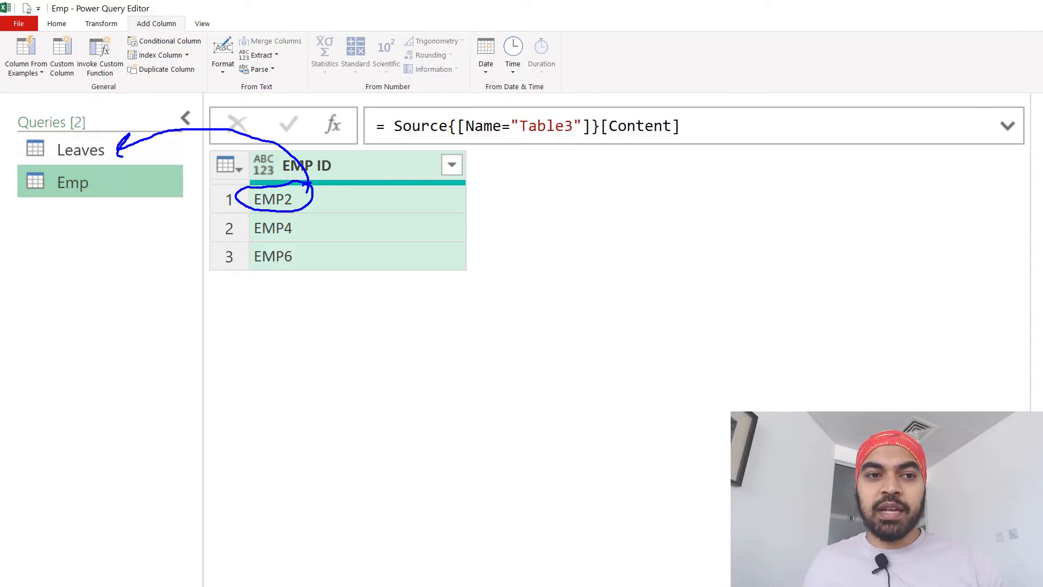
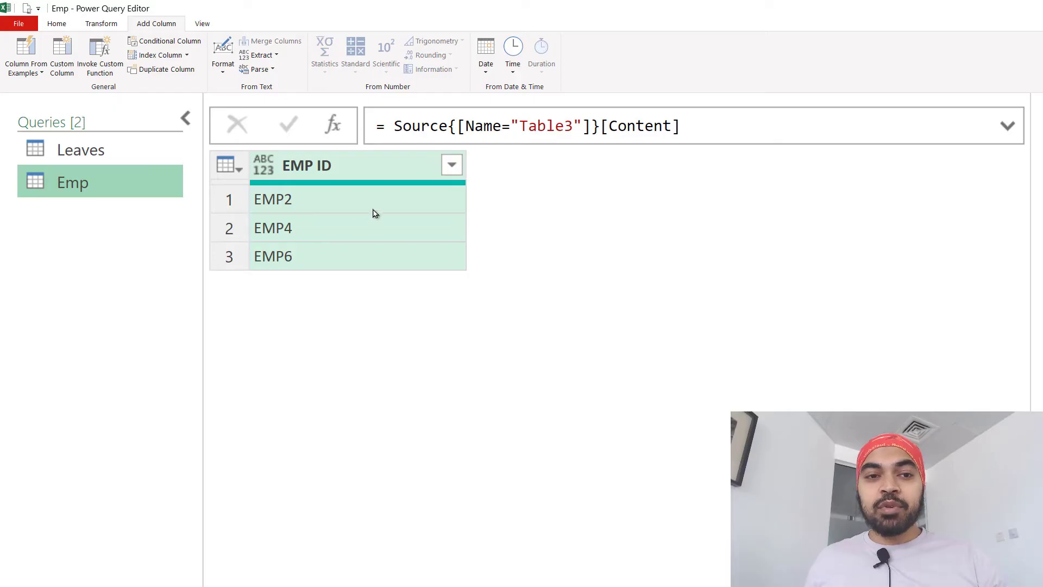
{"action": "left_click", "coordinate": [375, 212]}
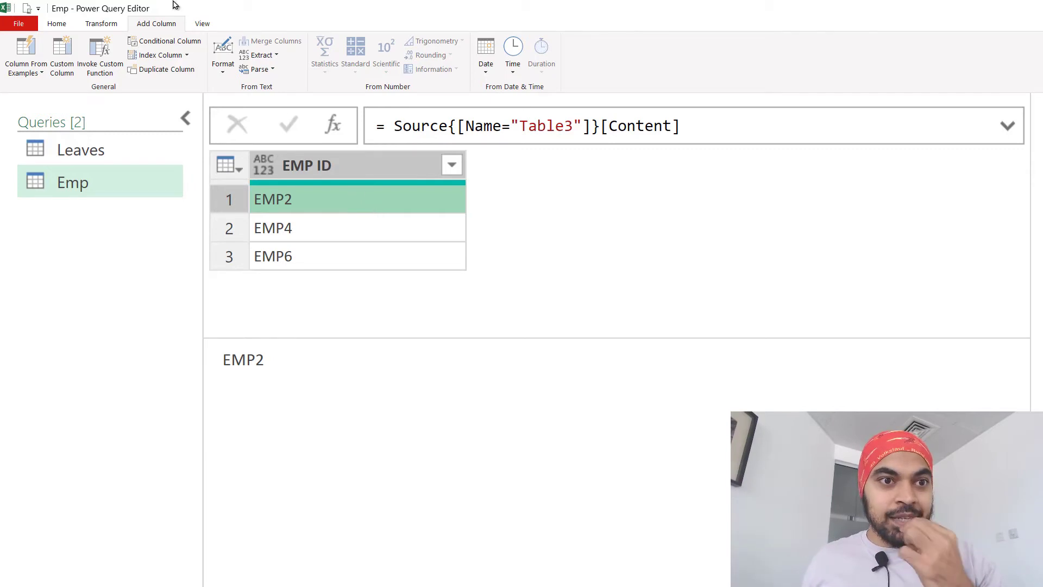
{"action": "left_click", "coordinate": [69, 63]}
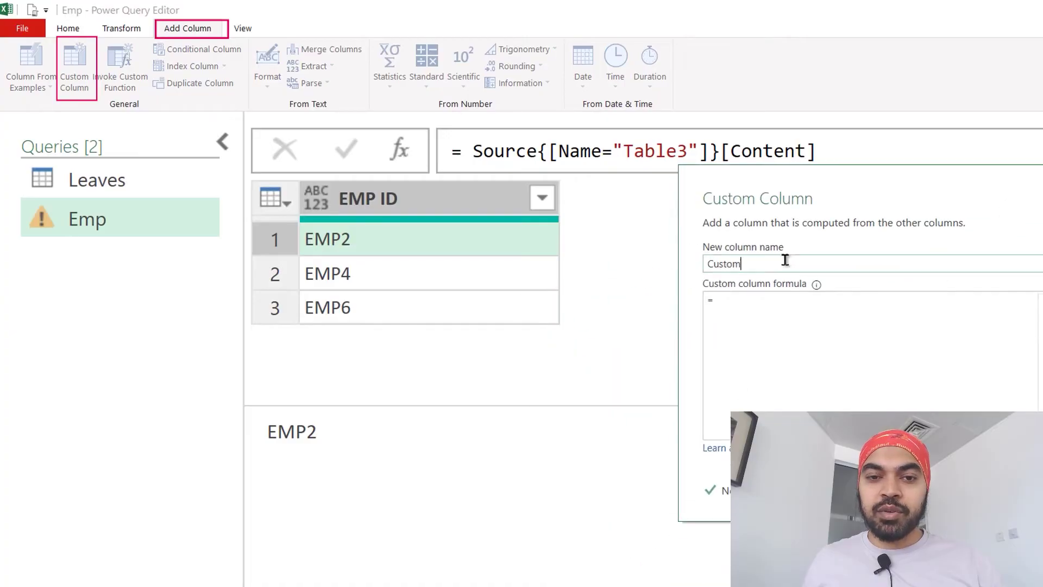
{"action": "double_click", "coordinate": [784, 261]}
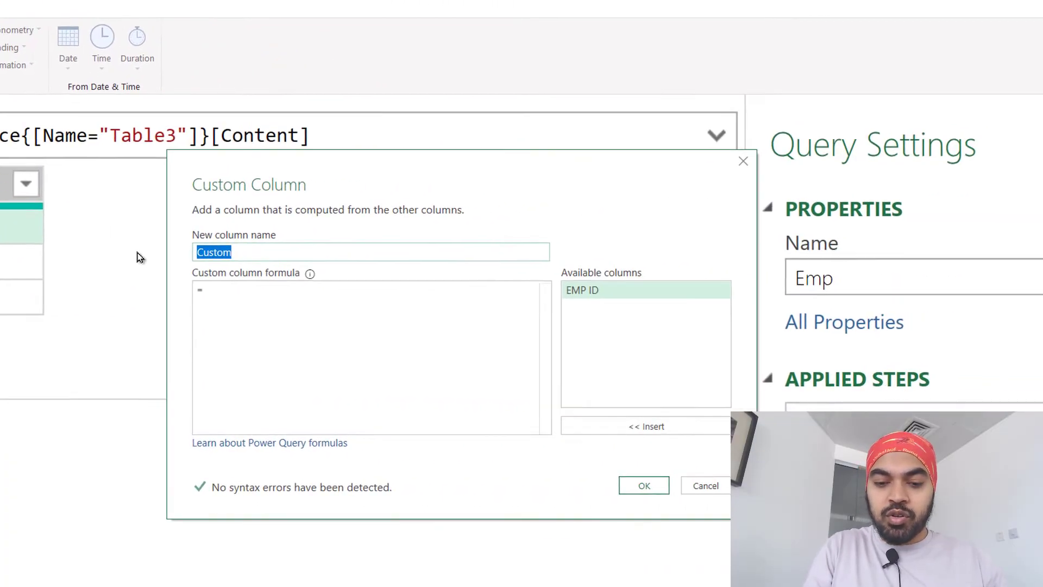
{"action": "type", "text": "Leave Count"}
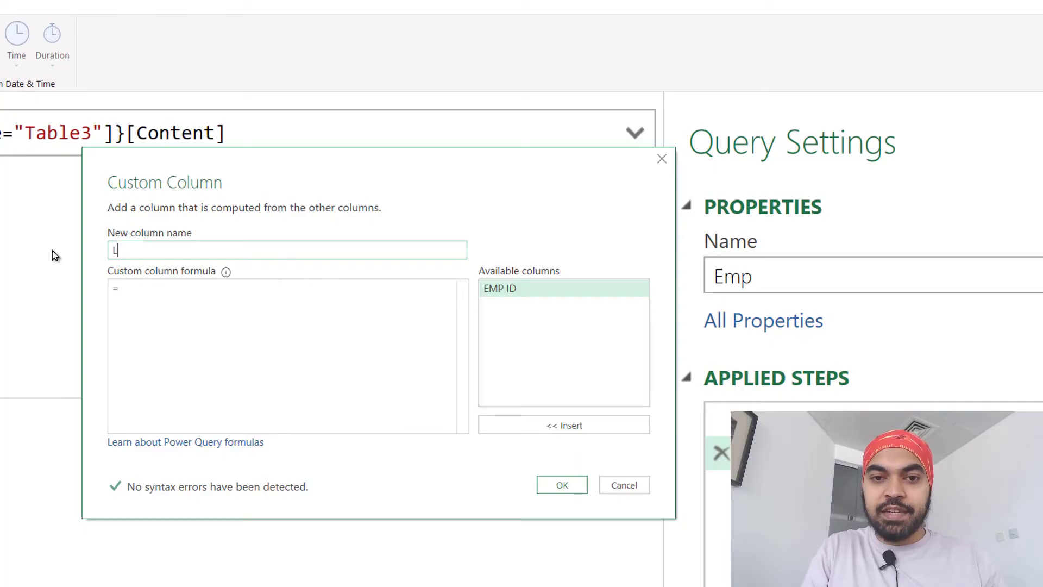
{"action": "left_click", "coordinate": [177, 296]}
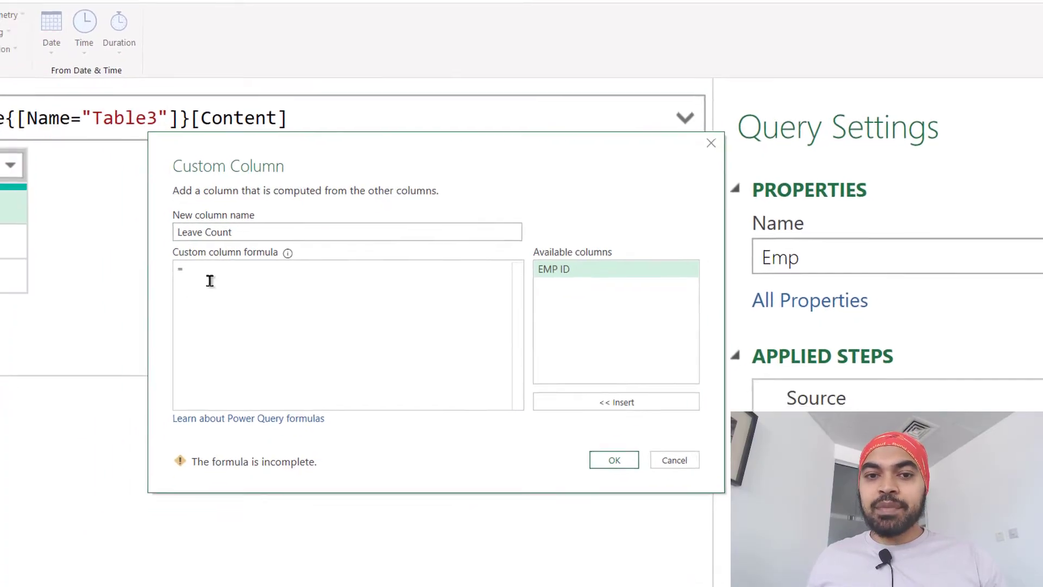
{"action": "type", "text": "Leaves"}
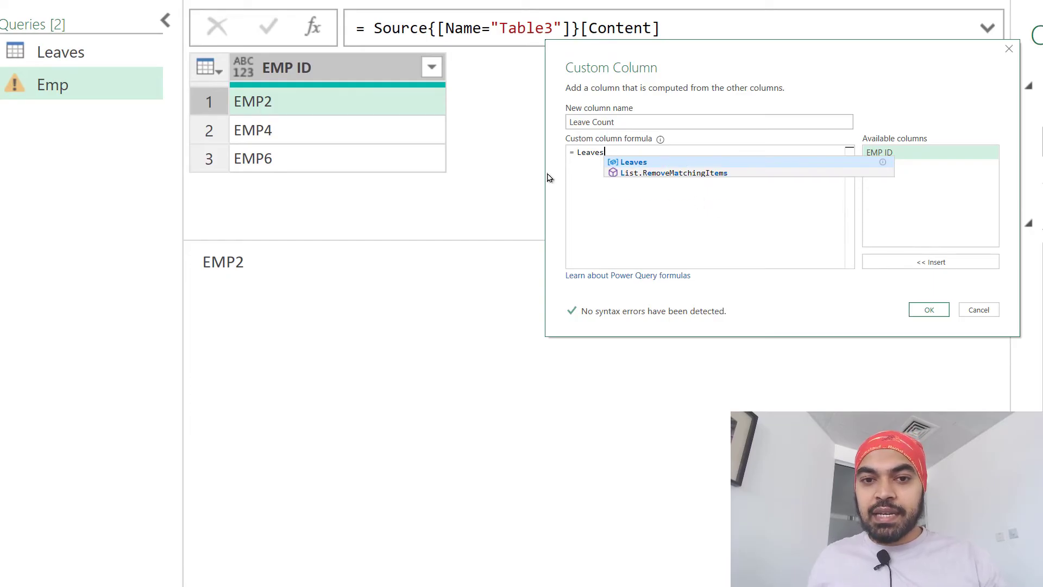
{"action": "key", "text": "Escape"}
{"action": "left_click", "coordinate": [934, 309]}
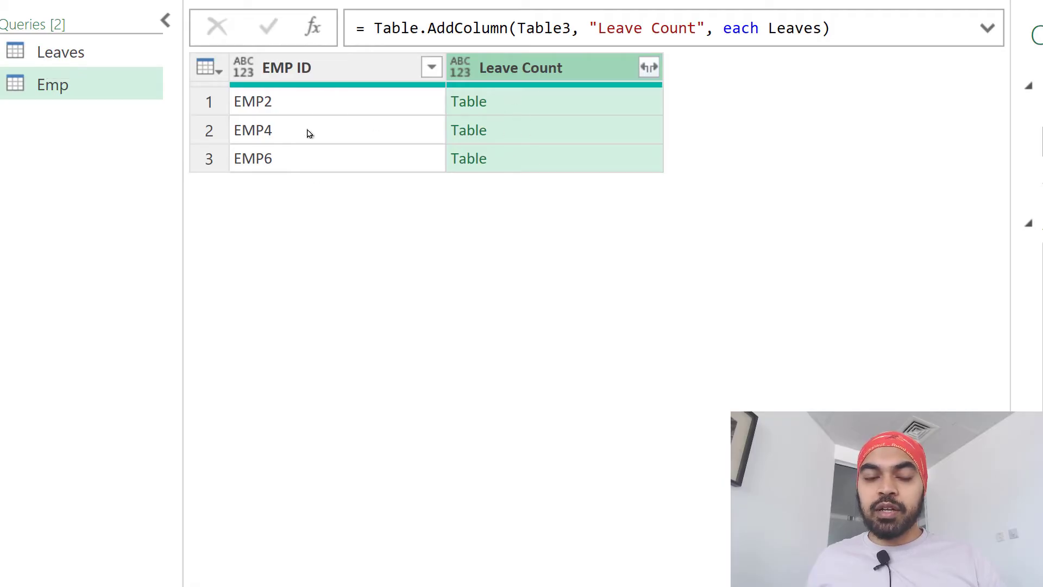
Step: Preview the nested table in the first row of Leave Count and match EMP2 to its EMP ID and Leave Count entries
{"action": "left_click", "coordinate": [512, 111]}
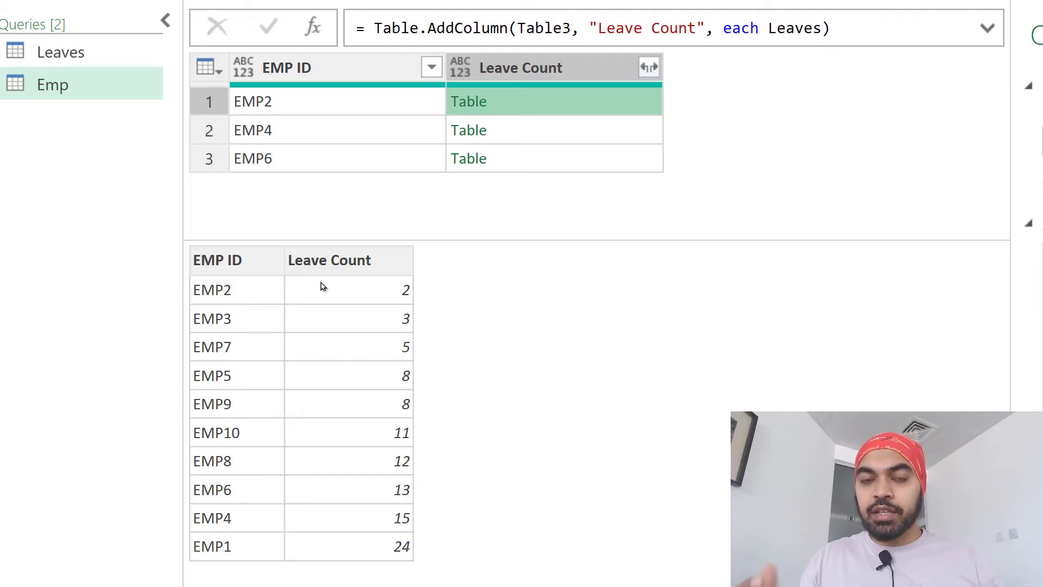
{"action": "mouse_move", "coordinate": [179, 237]}
{"action": "left_mouse_down"}
{"action": "mouse_move", "coordinate": [231, 304]}
{"action": "mouse_move", "coordinate": [290, 456]}
{"action": "mouse_move", "coordinate": [291, 574]}
{"action": "left_mouse_up"}
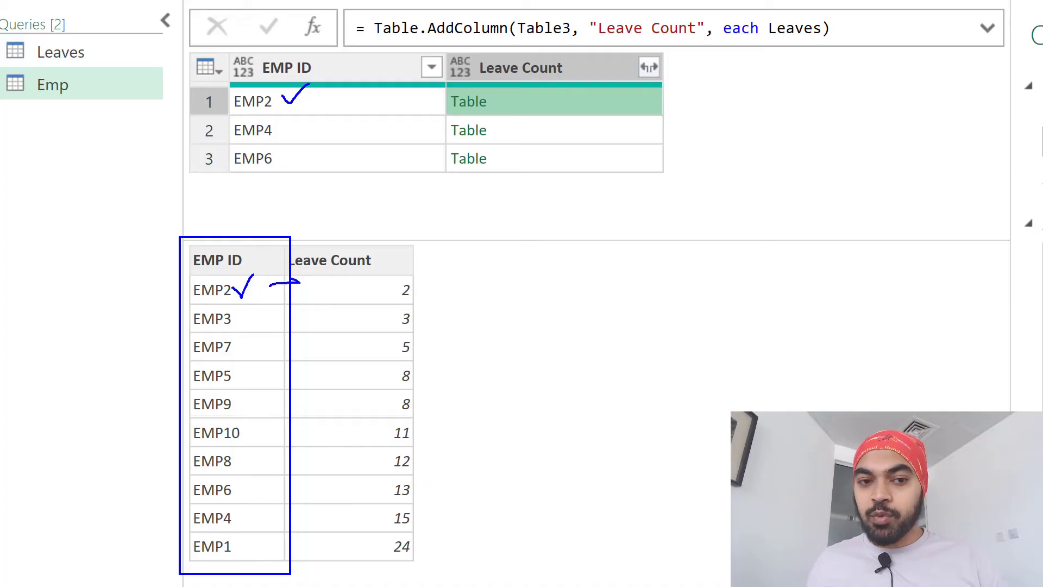
{"action": "mouse_move", "coordinate": [289, 238]}
{"action": "left_mouse_down"}
{"action": "mouse_move", "coordinate": [393, 397]}
{"action": "mouse_move", "coordinate": [438, 586]}
{"action": "mouse_move", "coordinate": [428, 572]}
{"action": "left_mouse_up"}
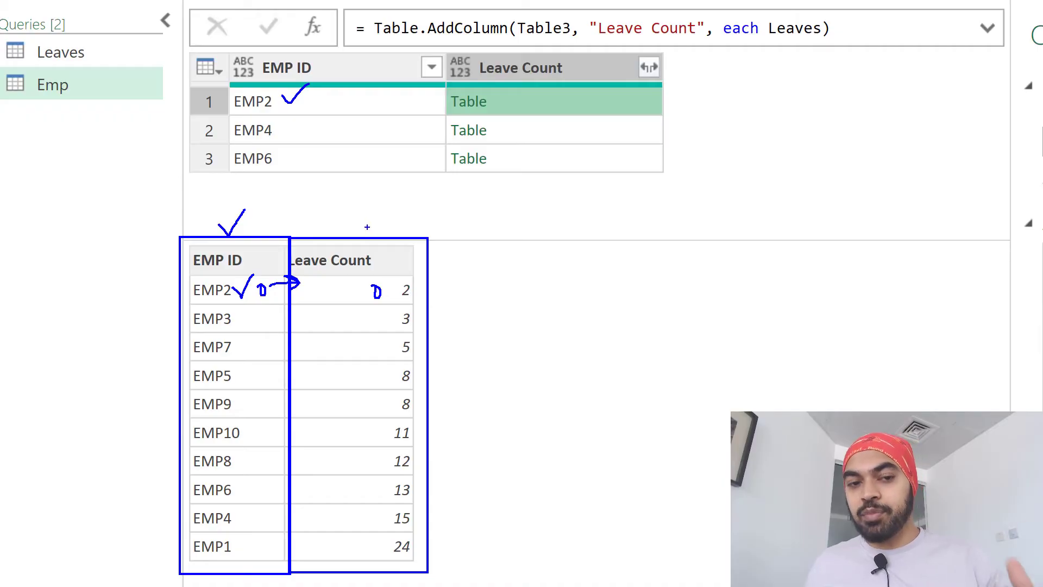
{"action": "left_click_drag", "start_coordinate": [367, 227], "coordinate": [389, 206]}
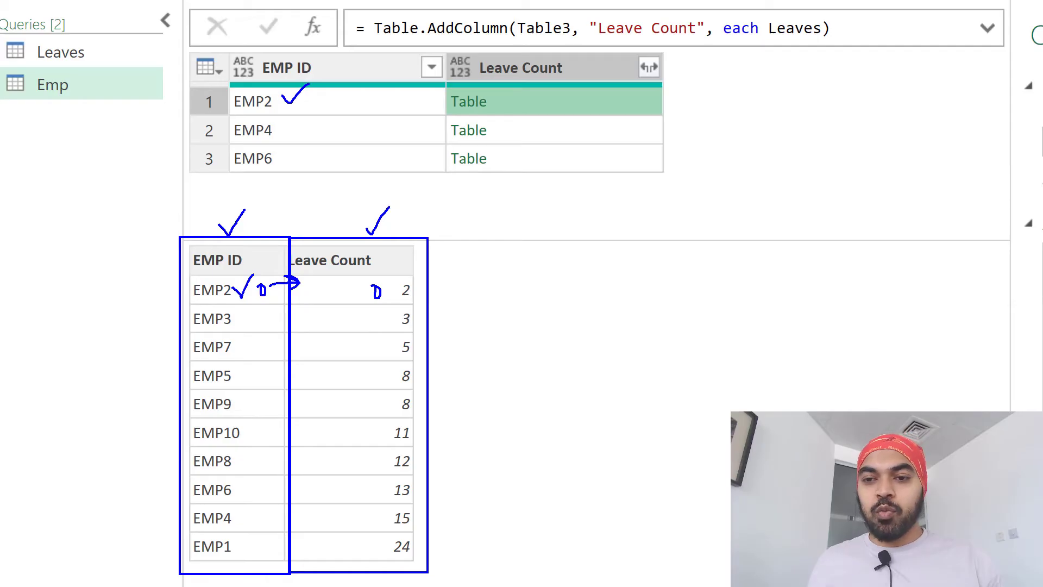
Step: Edit the Added Custom step's formula into a let expression that assigns Leaves to a variable named leavelist
{"action": "left_click", "coordinate": [1009, 304]}
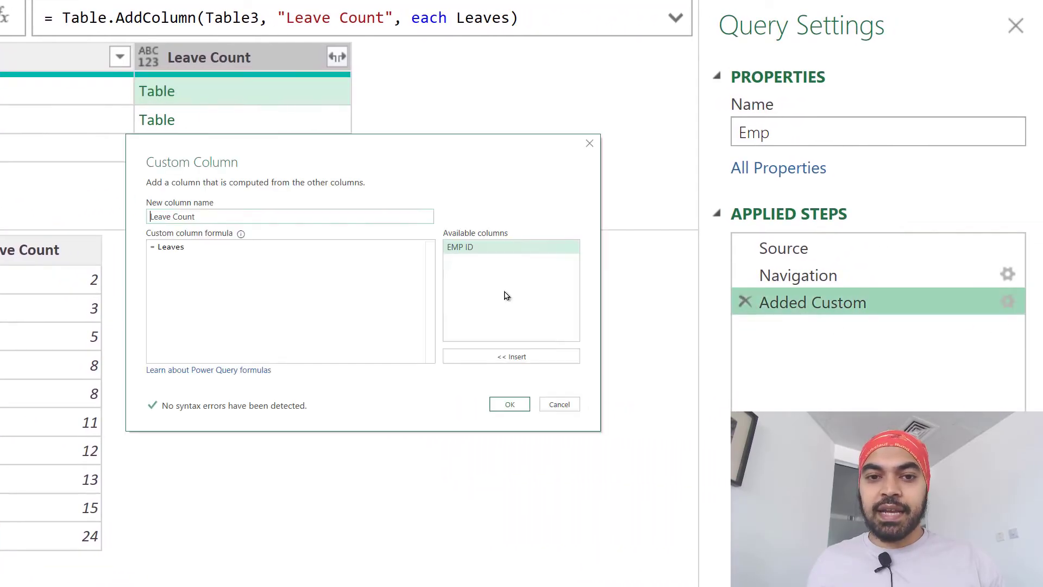
{"action": "left_click", "coordinate": [287, 254]}
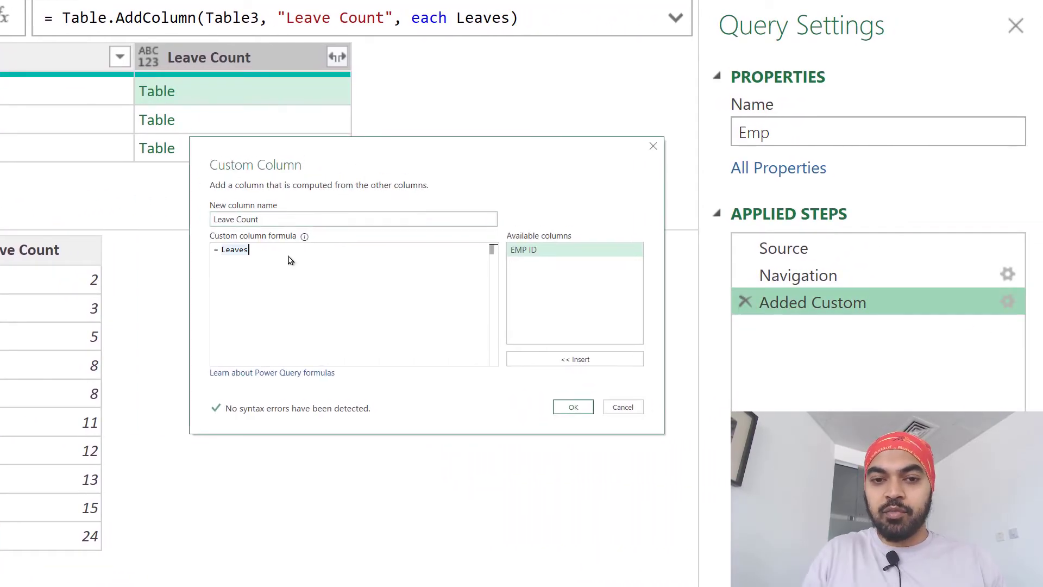
{"action": "type", "text": "let"}
{"action": "key", "text": "Return"}
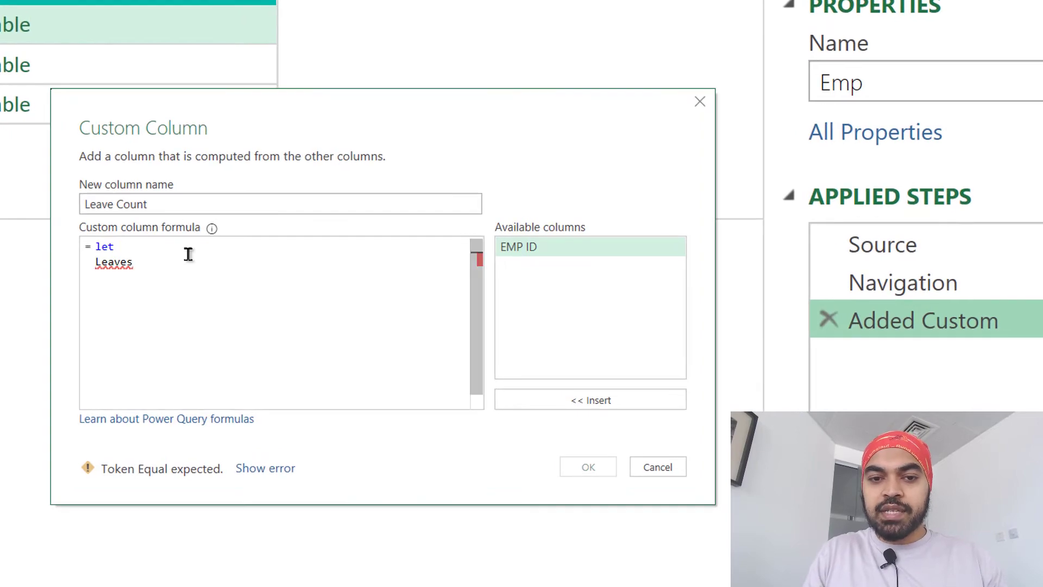
{"action": "type", "text": "leave"}
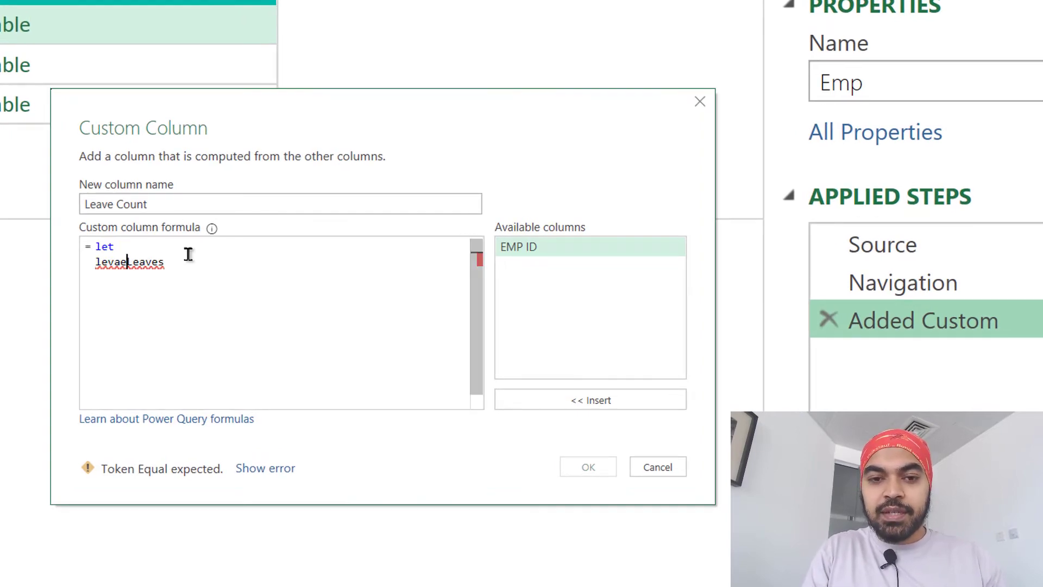
{"action": "type", "text": "list ="}
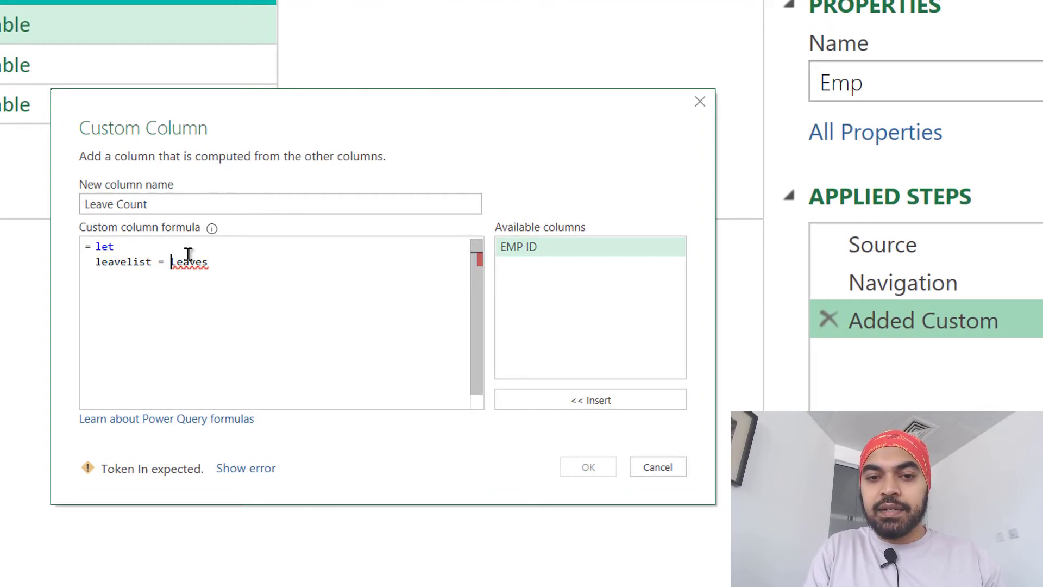
Step: Extend the leavelist definition to extract only the Leave Count column, giving Leaves[Leave Count]
{"action": "key", "text": "End"}
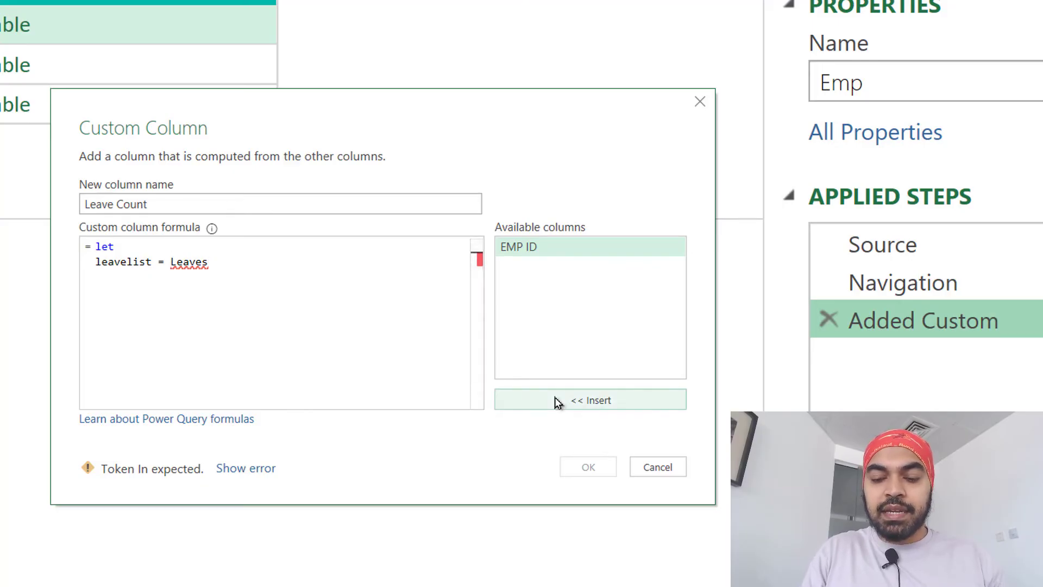
{"action": "type", "text": "["}
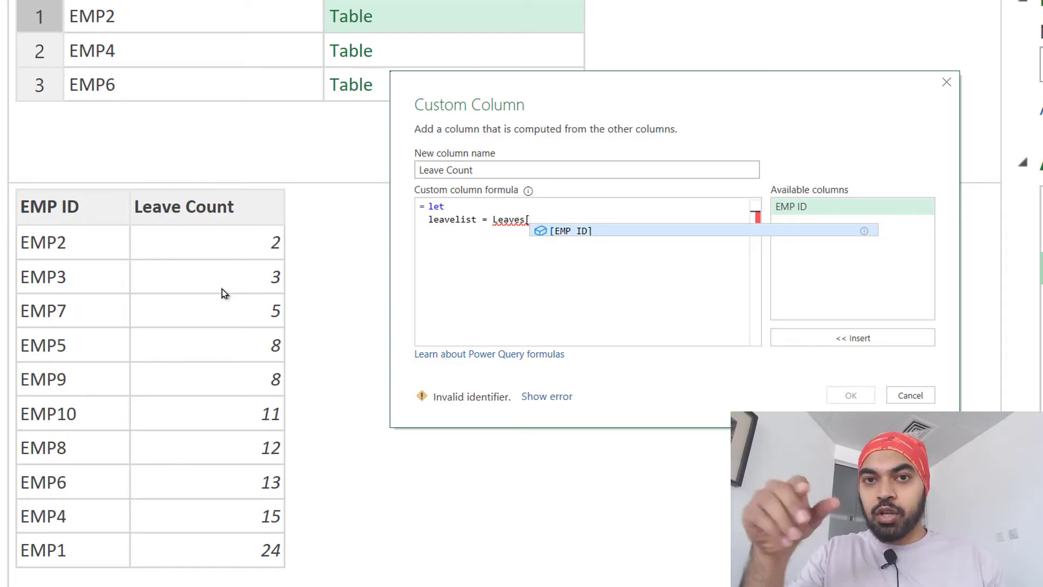
{"action": "type", "text": "Lea"}
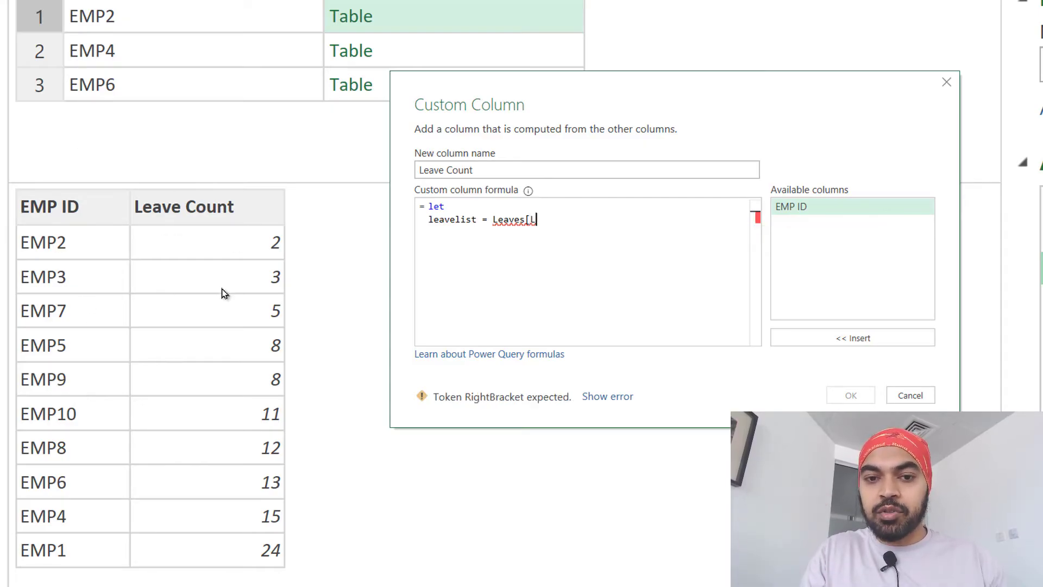
{"action": "type", "text": "ve Count]"}
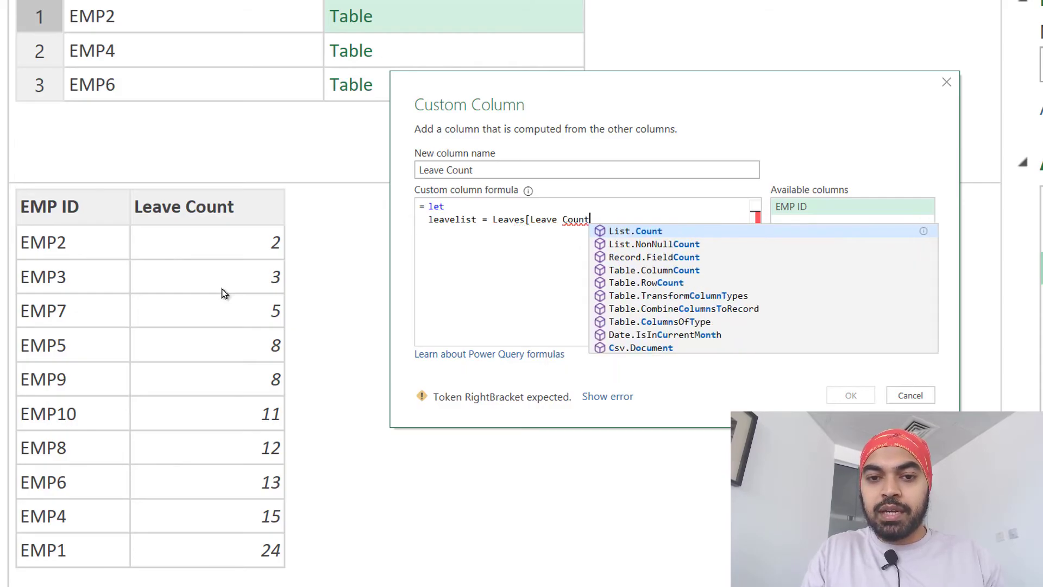
{"action": "key", "text": "ctrl+Left"}
{"action": "key", "text": "ctrl+Left"}
{"action": "key", "text": "ctrl+Left"}
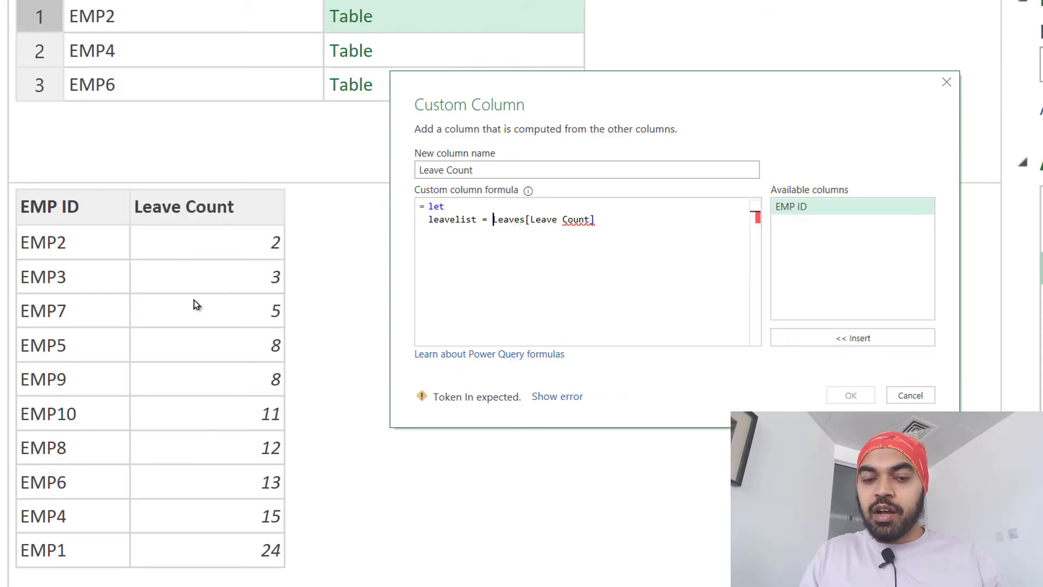
Step: Below leavelist, start a second variable in the let expression with Postionno = List.PositionOF(
{"action": "left_click_drag", "start_coordinate": [435, 220], "coordinate": [597, 220]}
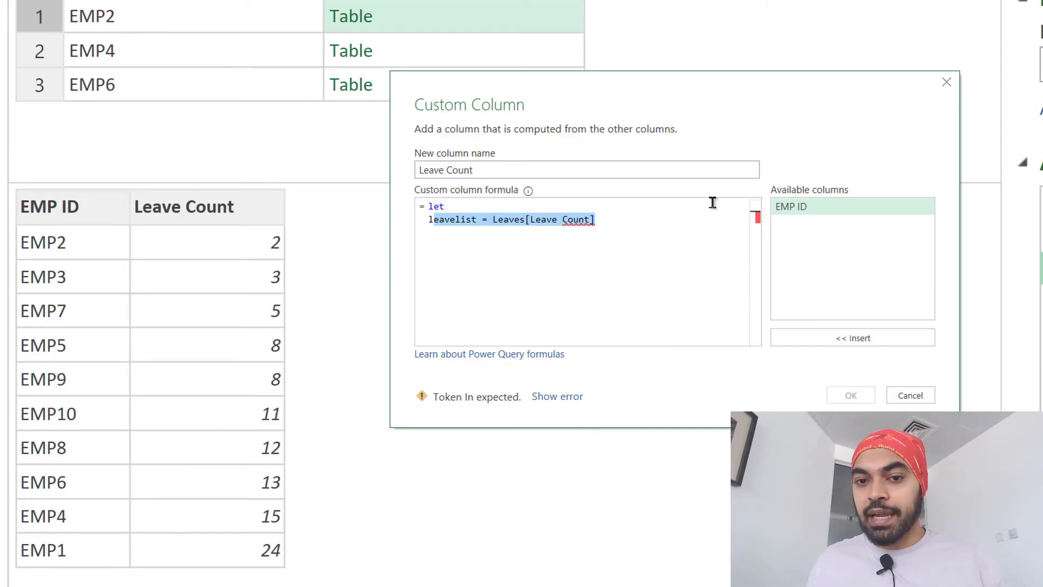
{"action": "left_click", "coordinate": [633, 212]}
{"action": "key", "text": "End"}
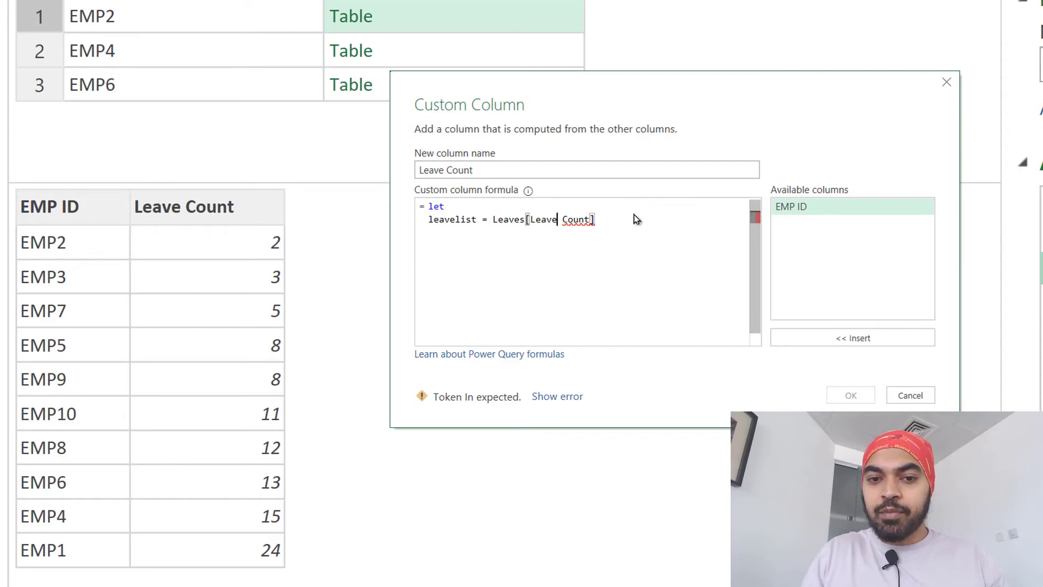
{"action": "key", "text": "Return"}
{"action": "type", "text": "Postionno = "}
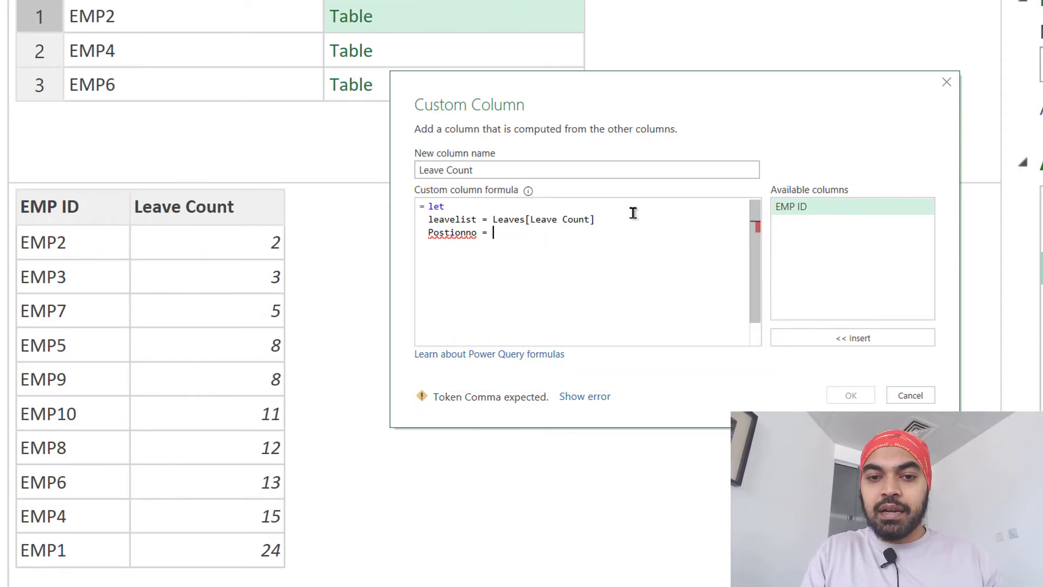
{"action": "type", "text": "List"}
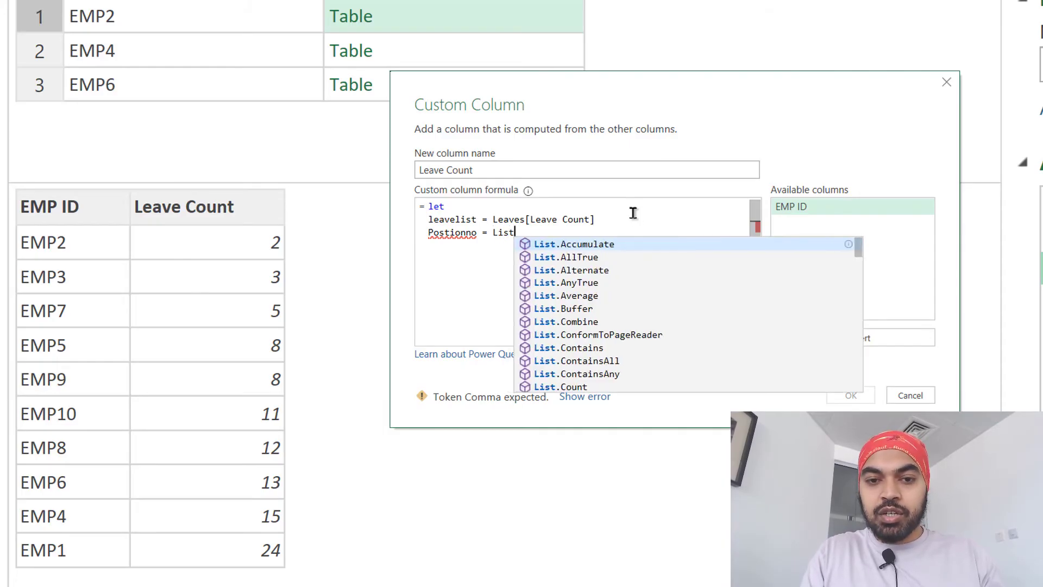
{"action": "type", "text": ".PositionOF("}
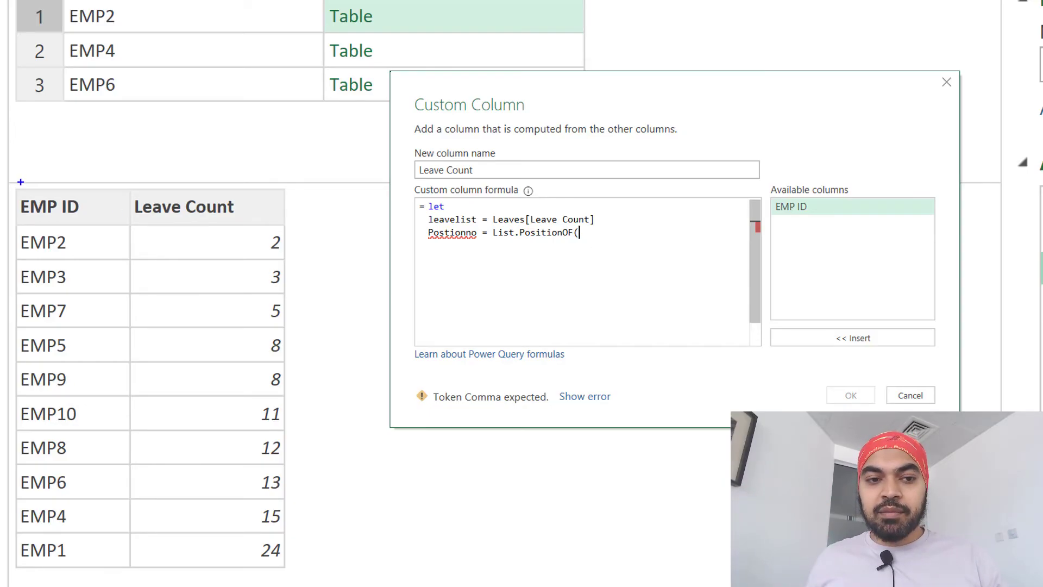
{"action": "mouse_move", "coordinate": [10, 185]}
{"action": "left_mouse_down"}
{"action": "mouse_move", "coordinate": [68, 303]}
{"action": "mouse_move", "coordinate": [134, 580]}
{"action": "left_mouse_up"}
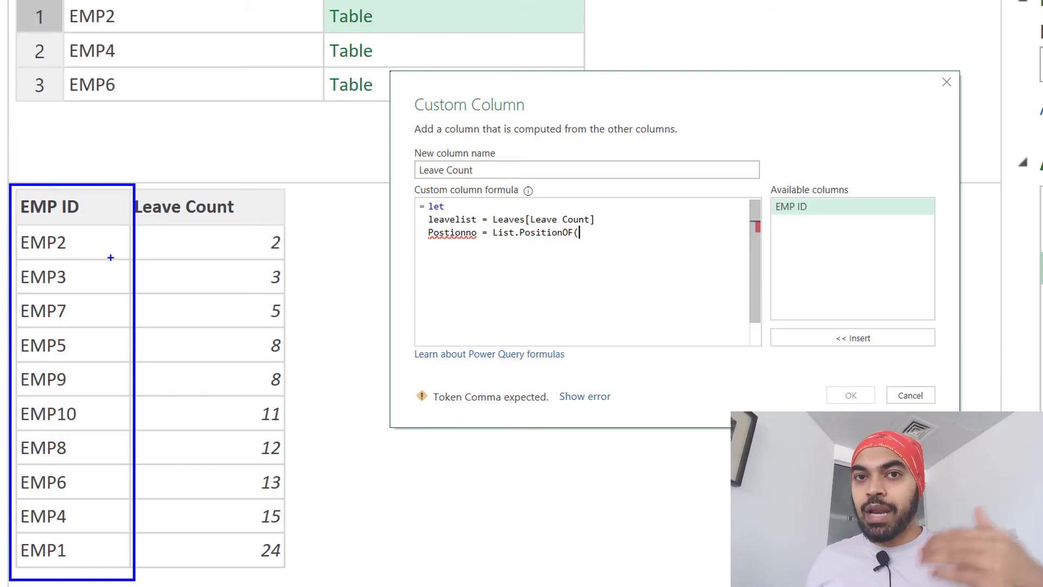
{"action": "mouse_move", "coordinate": [142, 230]}
{"action": "left_mouse_down"}
{"action": "mouse_move", "coordinate": [193, 145]}
{"action": "mouse_move", "coordinate": [163, 58]}
{"action": "left_mouse_up"}
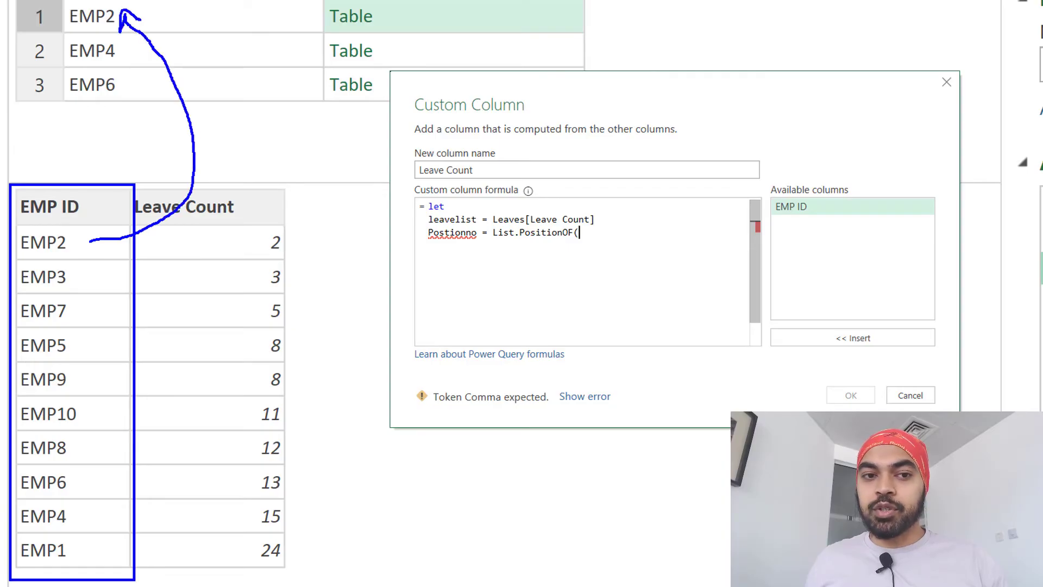
{"action": "key", "text": "Escape"}
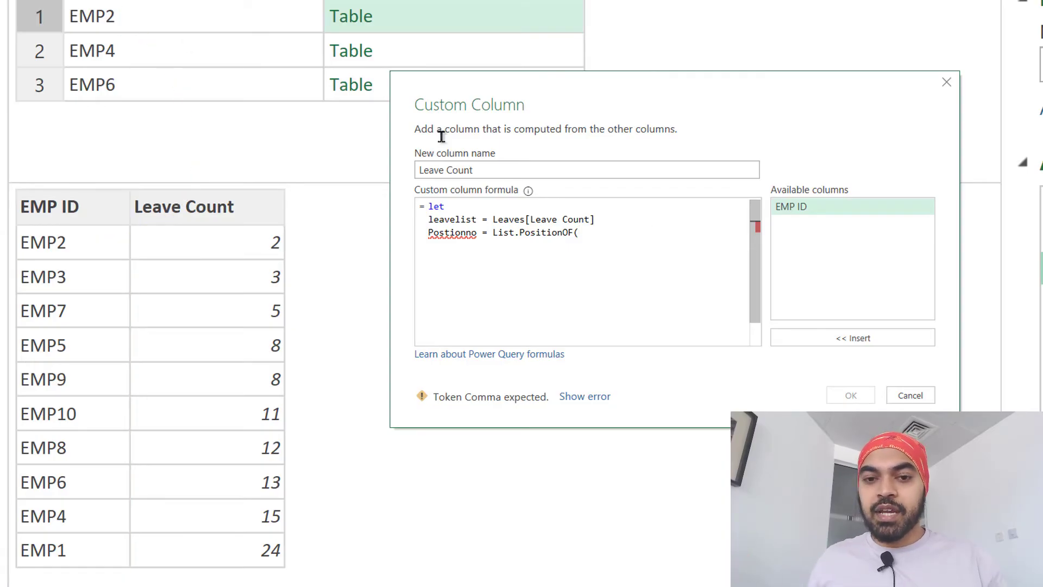
Step: Copy the Leaves[Leave Count] reference from the leavelist line into the open List.PositionOF call as its first argument
{"action": "left_click", "coordinate": [609, 219]}
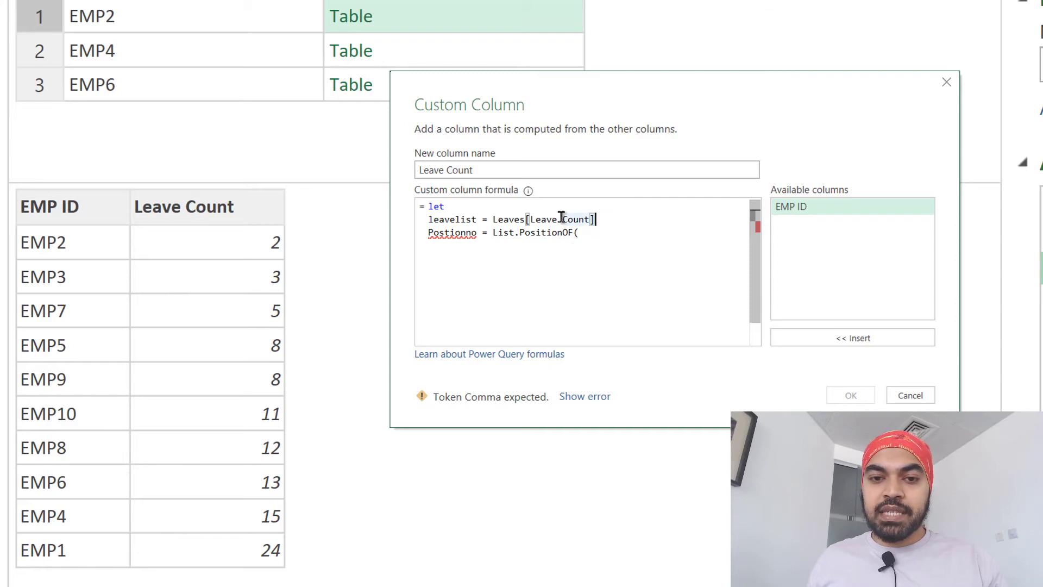
{"action": "left_click_drag", "start_coordinate": [596, 219], "coordinate": [493, 219]}
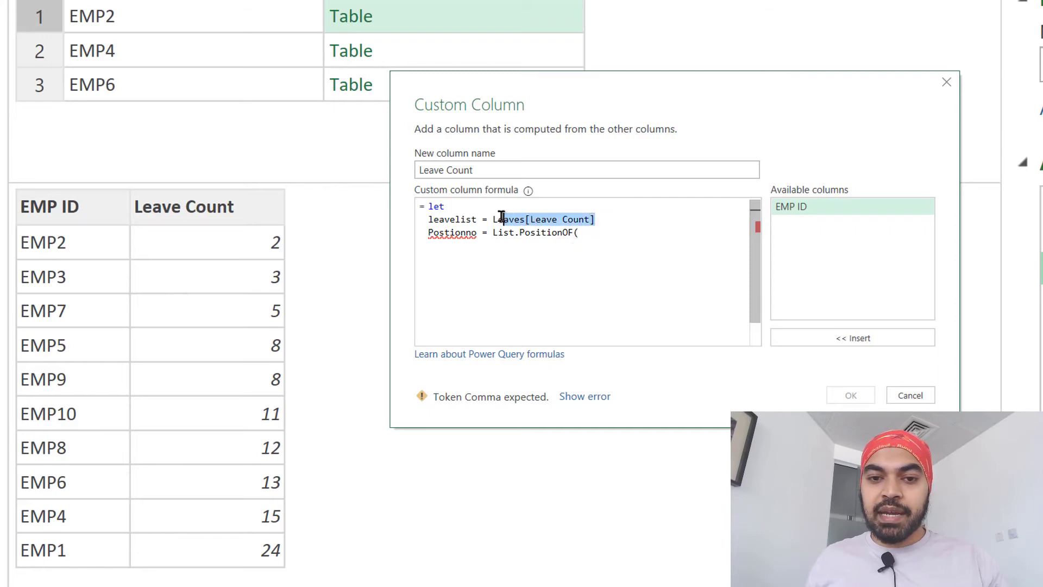
{"action": "key", "text": "ctrl+c"}
{"action": "left_click", "coordinate": [620, 234]}
{"action": "key", "text": "ctrl+v"}
Step: Change the column in the List.PositionOF argument to EMP ID, giving Leaves[EMP ID]
{"action": "left_click_drag", "start_coordinate": [621, 232], "coordinate": [680, 234]}
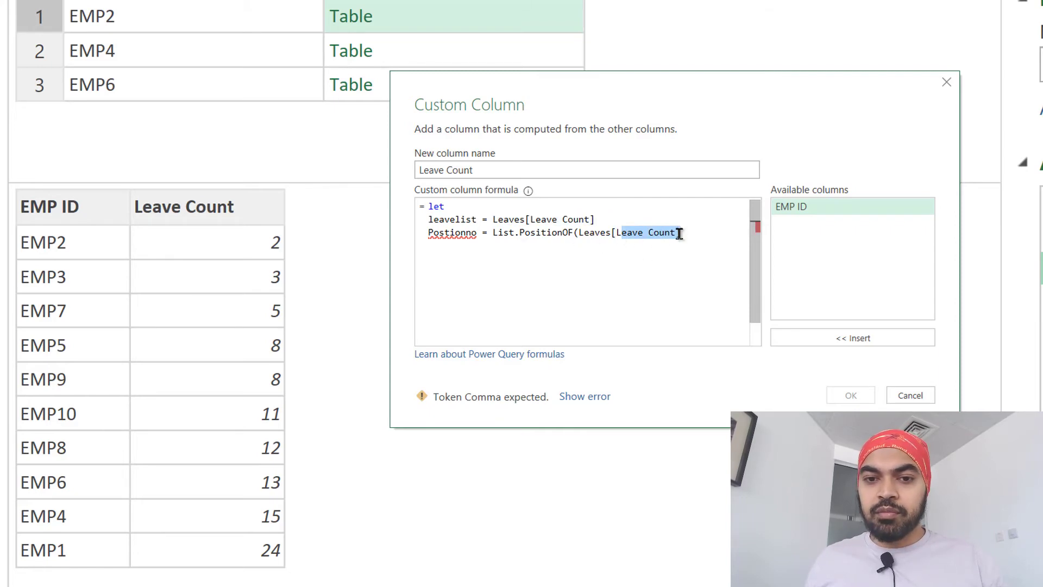
{"action": "key", "text": "BackSpace"}
{"action": "key", "text": "BackSpace"}
{"action": "type", "text": "Emp"}
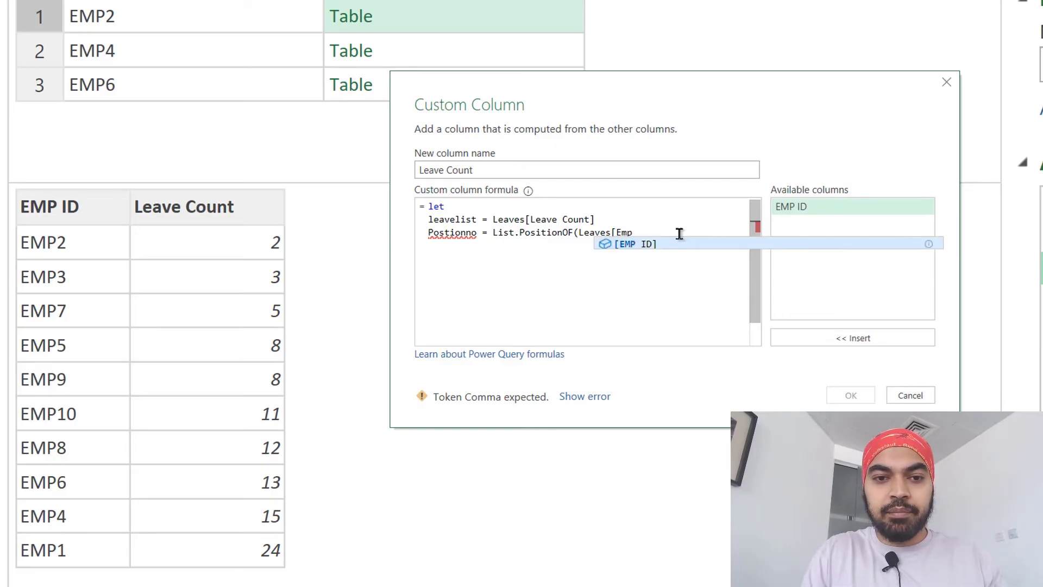
{"action": "key", "text": "BackSpace"}
{"action": "key", "text": "BackSpace"}
{"action": "type", "text": "MP ID]"}
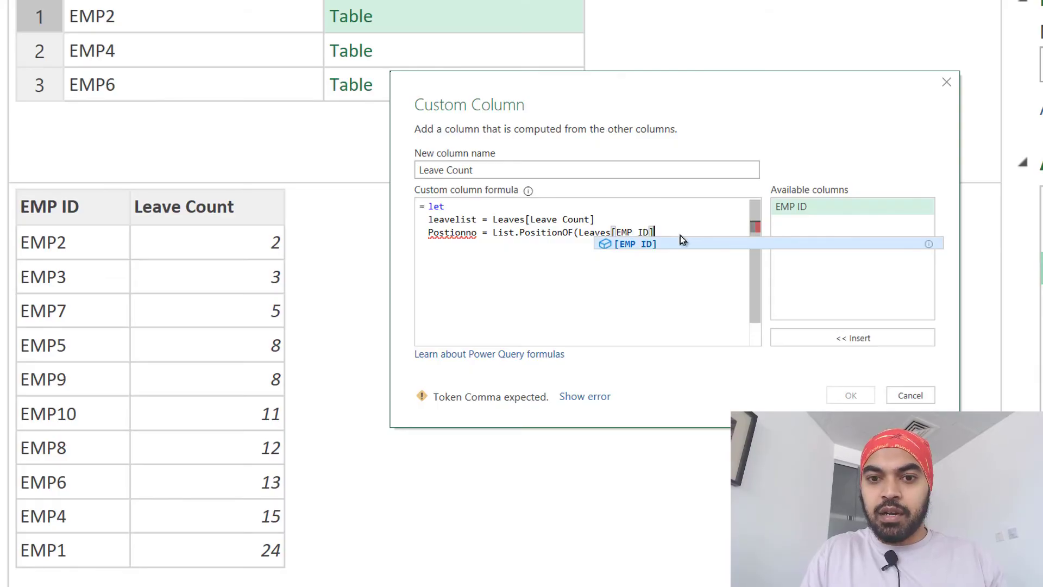
Step: Add the current row's [EMP ID] as the second argument of List.PositionOF and close the parenthesis
{"action": "left_click", "coordinate": [679, 234]}
{"action": "type", "text": ","}
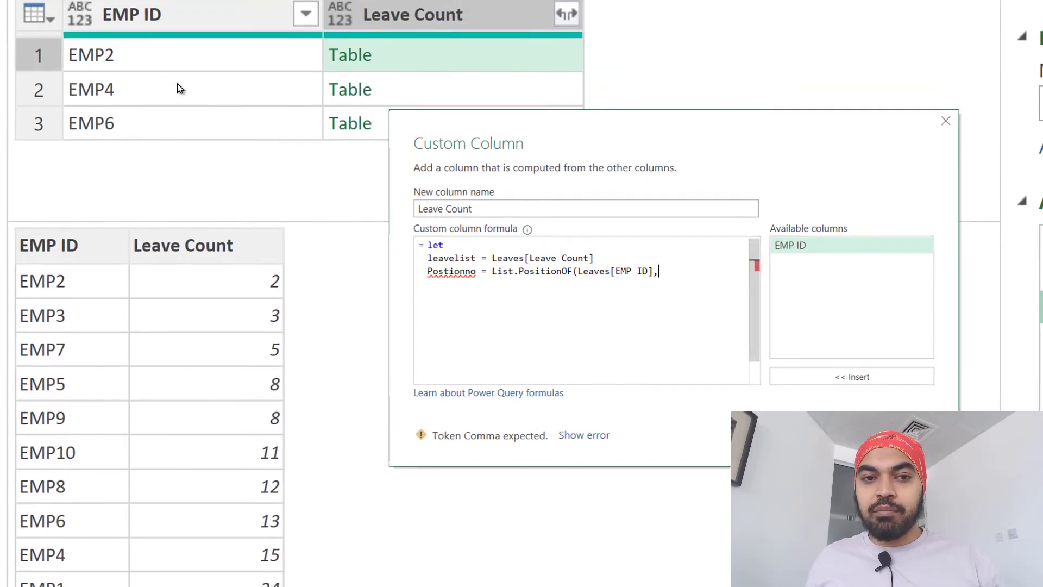
{"action": "double_click", "coordinate": [804, 253]}
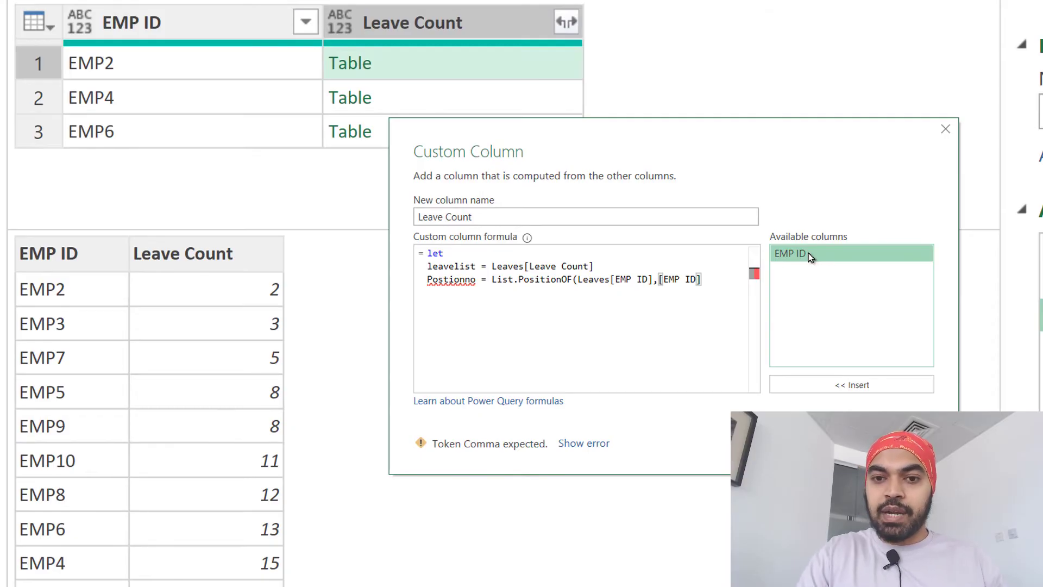
{"action": "left_click", "coordinate": [722, 289]}
{"action": "type", "text": ")"}
Step: Finish the let expression with an in clause that returns leavelist{Postionno}
{"action": "key", "text": "Return"}
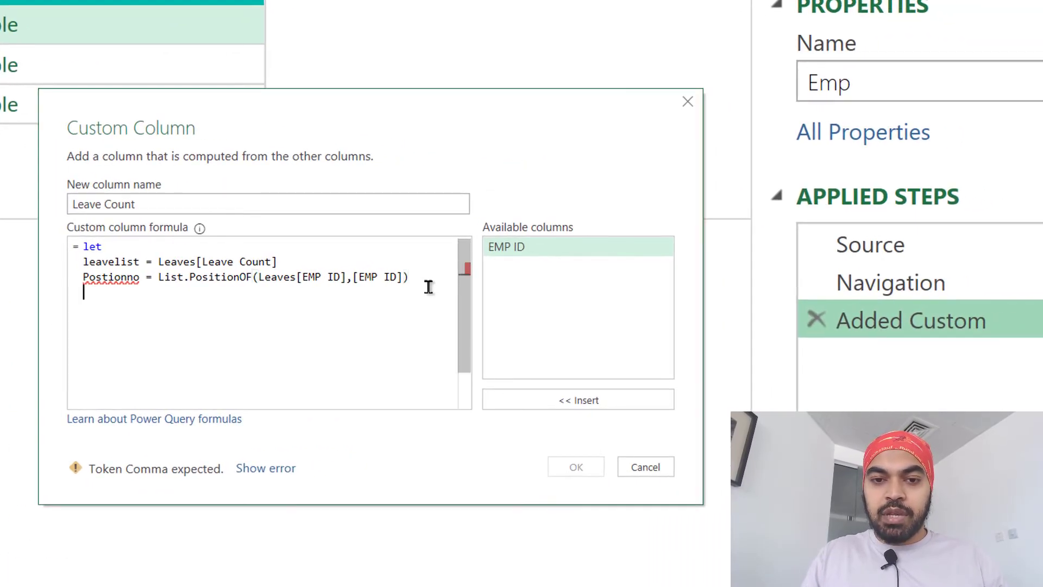
{"action": "type", "text": "in"}
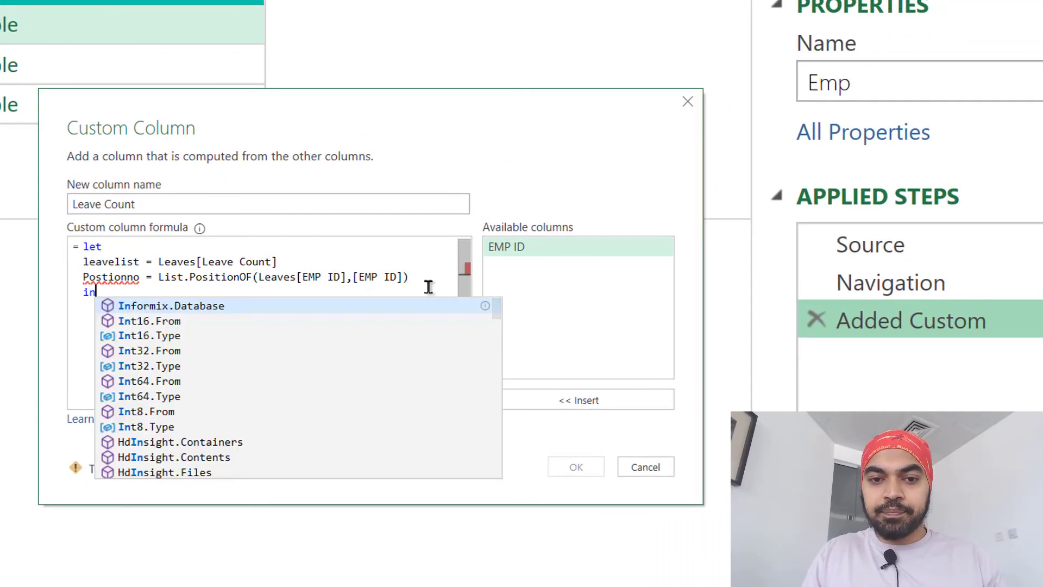
{"action": "key", "text": "Escape"}
{"action": "key", "text": "Return"}
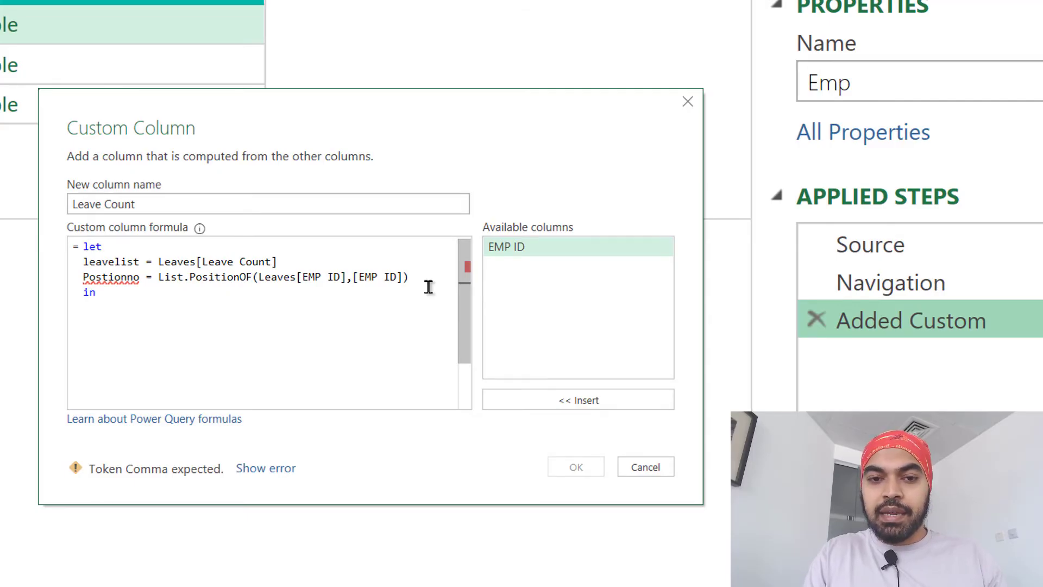
{"action": "type", "text": "l"}
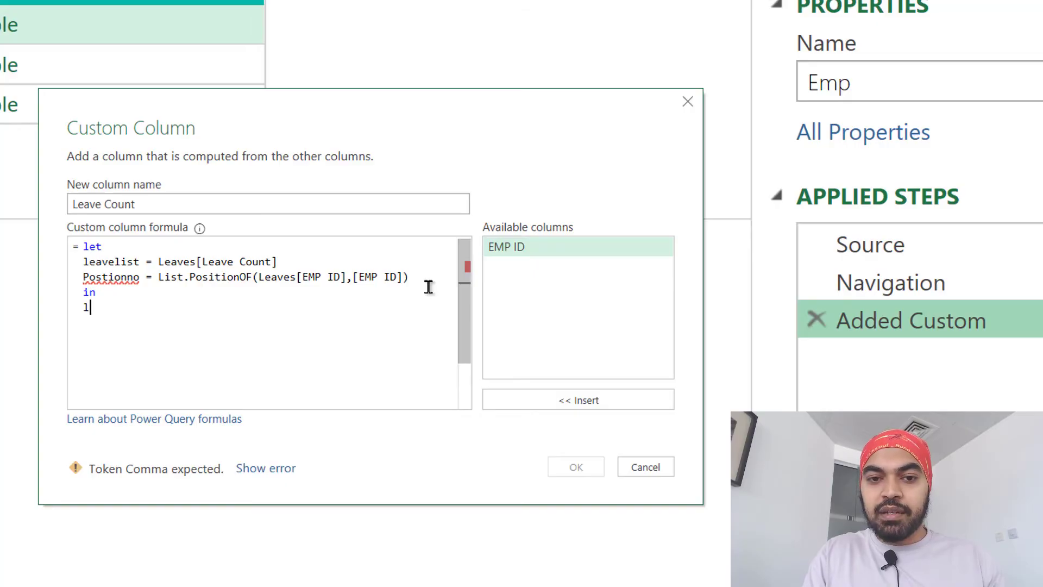
{"action": "type", "text": "eavelist"}
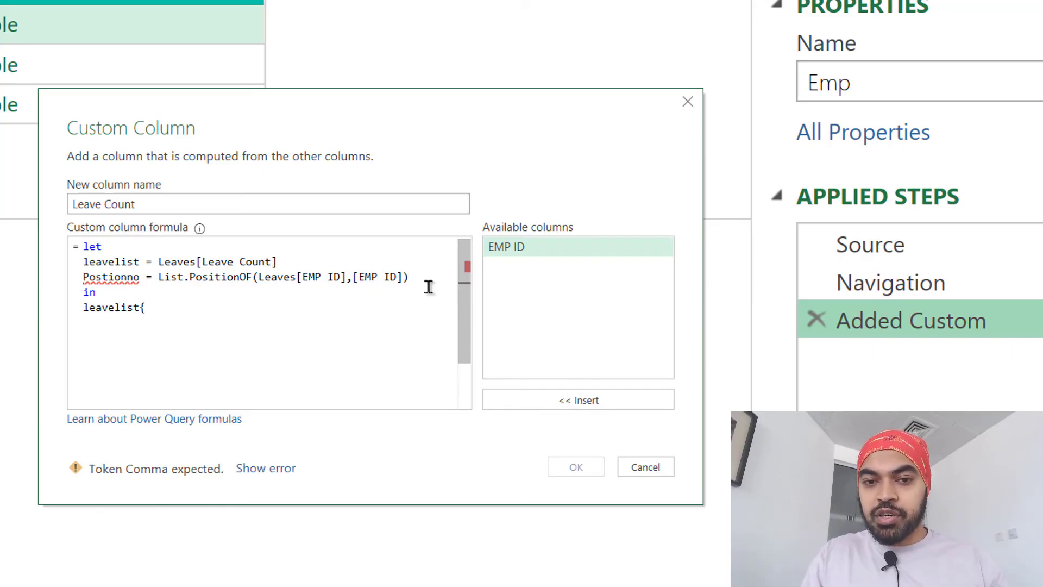
{"action": "type", "text": "{pos"}
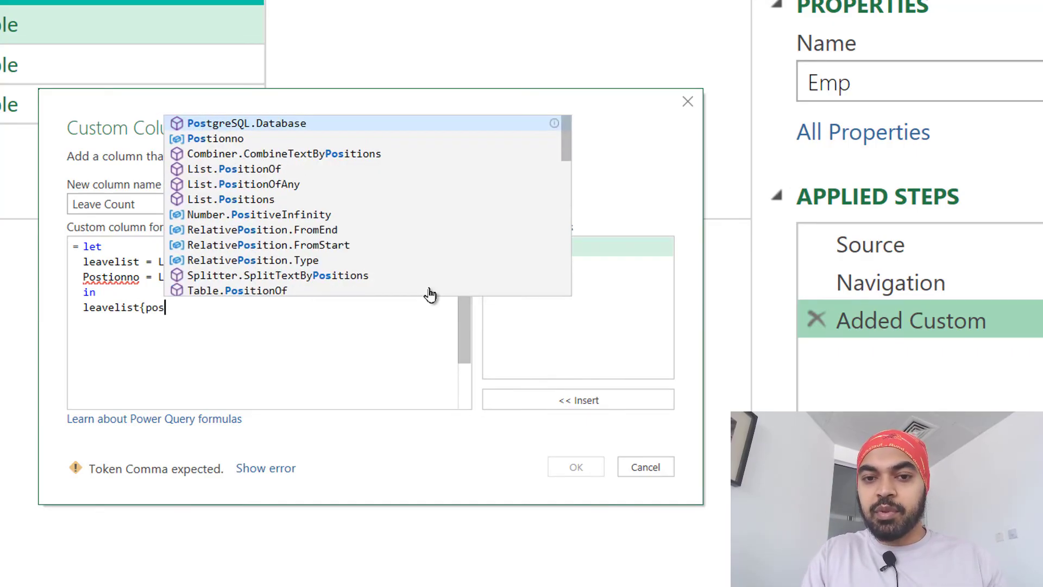
{"action": "key", "text": "Down"}
{"action": "key", "text": "Tab"}
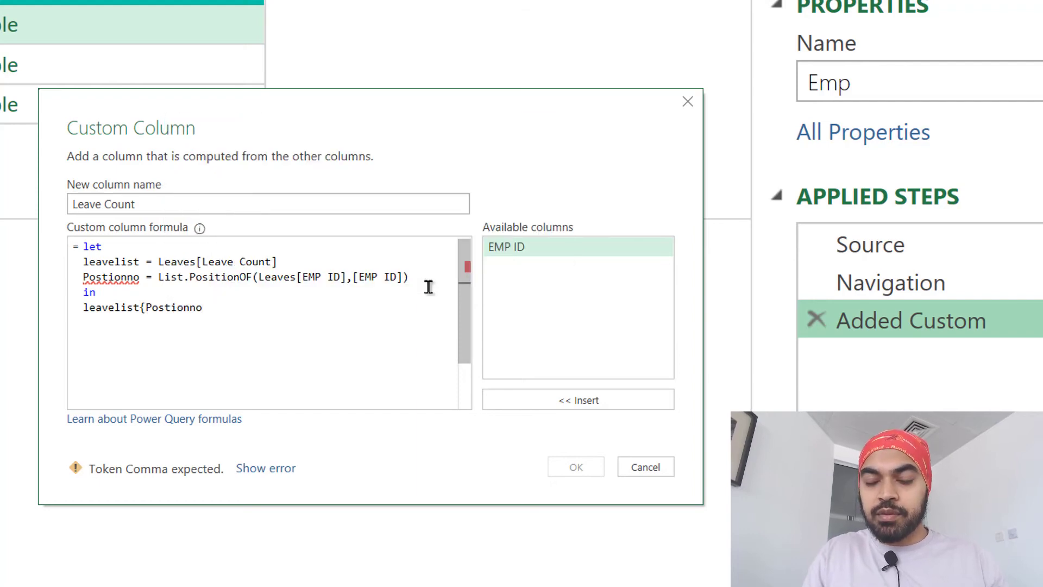
{"action": "type", "text": "}"}
Step: Add the missing comma after the leavelist definition and apply the custom column formula
{"action": "left_click", "coordinate": [288, 262]}
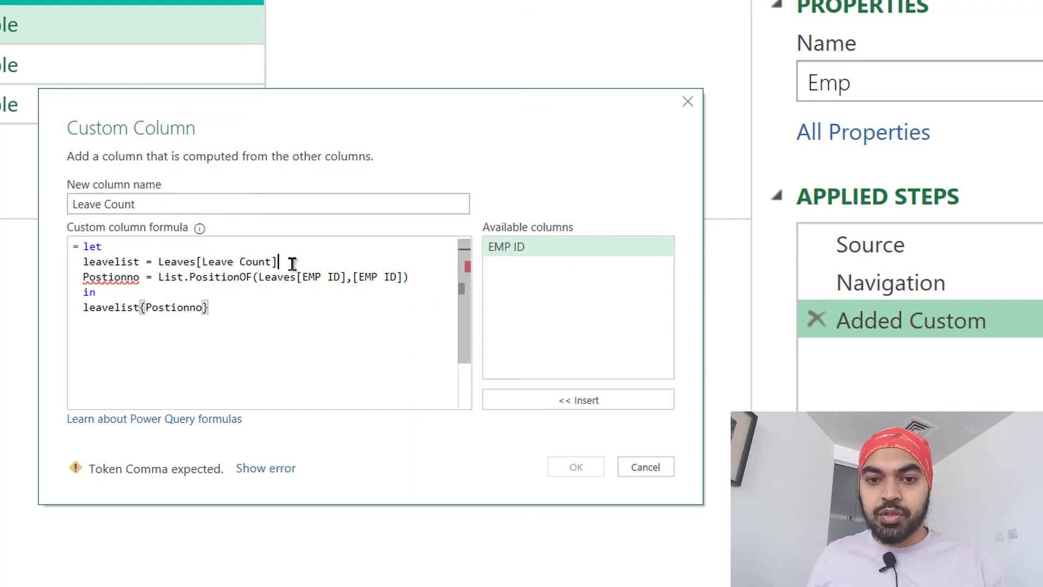
{"action": "type", "text": ","}
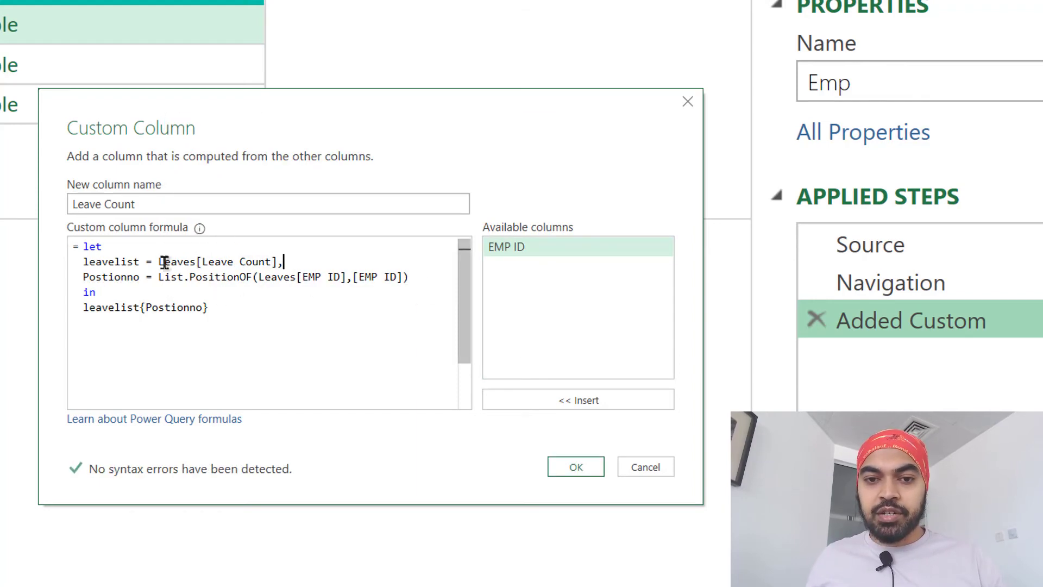
{"action": "left_click", "coordinate": [572, 470]}
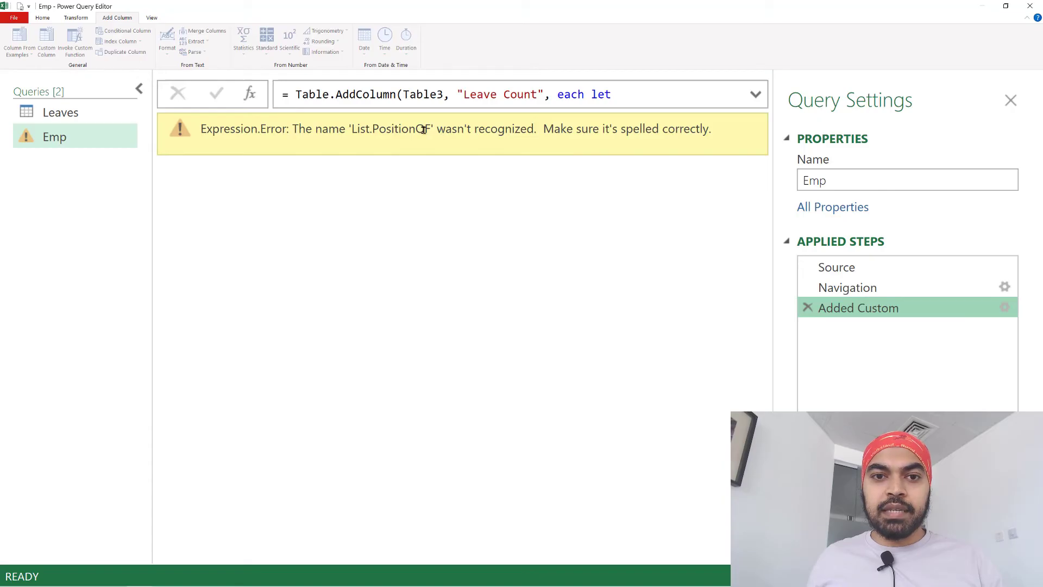
Step: Reopen the Added Custom step's formula, correct the function name to List.PositionOf, and apply it
{"action": "left_click", "coordinate": [1006, 308]}
{"action": "left_click", "coordinate": [458, 283]}
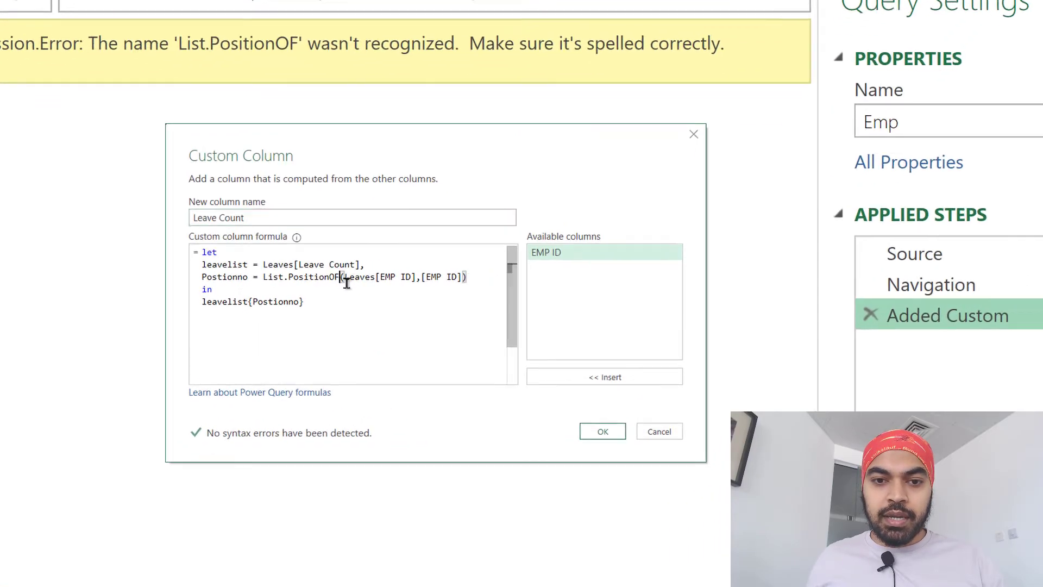
{"action": "key", "text": "BackSpace"}
{"action": "type", "text": "f"}
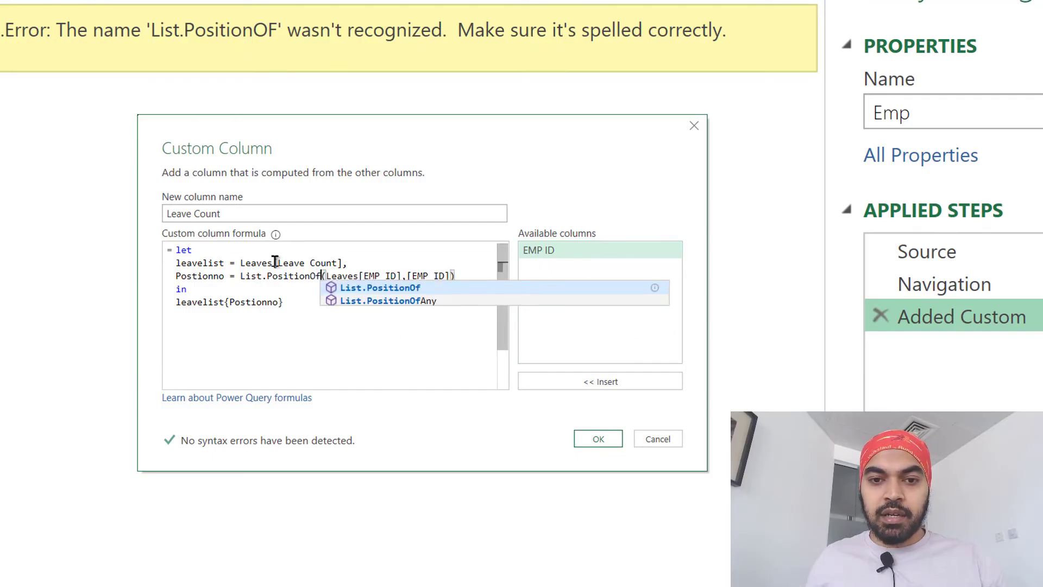
{"action": "left_click", "coordinate": [272, 277]}
{"action": "left_click", "coordinate": [598, 439]}
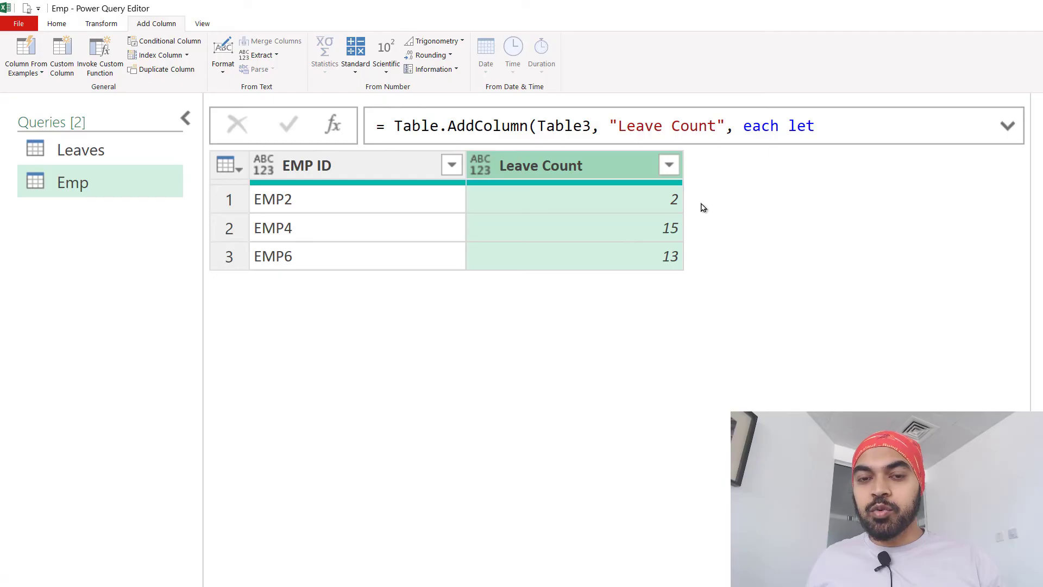
Step: Check the Leave Count entries for EMP2, EMP4 and EMP6 in the Leaves query, enlarging the visible table area
{"action": "left_click", "coordinate": [82, 150]}
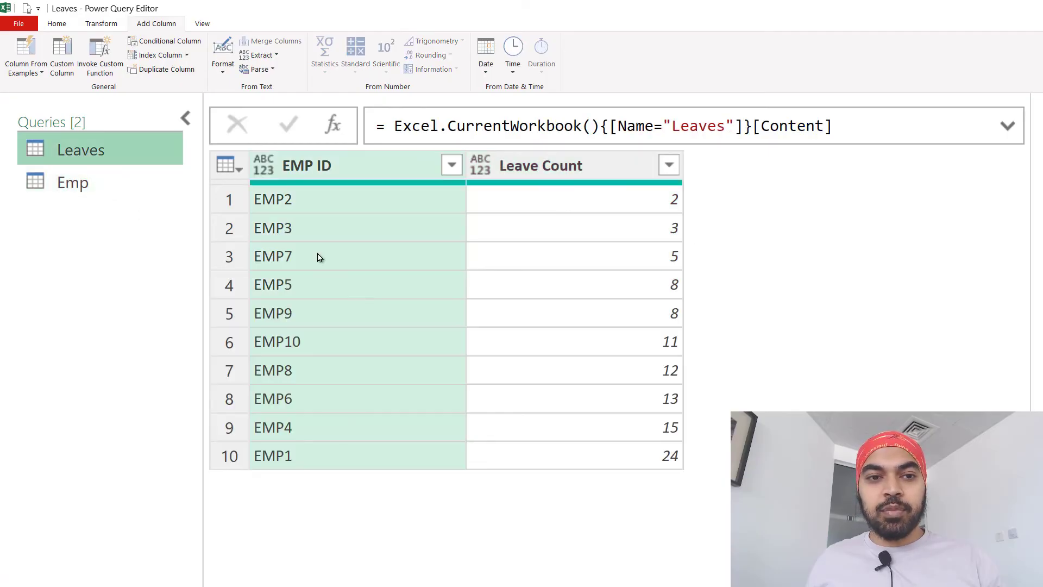
{"action": "left_click", "coordinate": [293, 200]}
{"action": "left_click", "coordinate": [646, 196]}
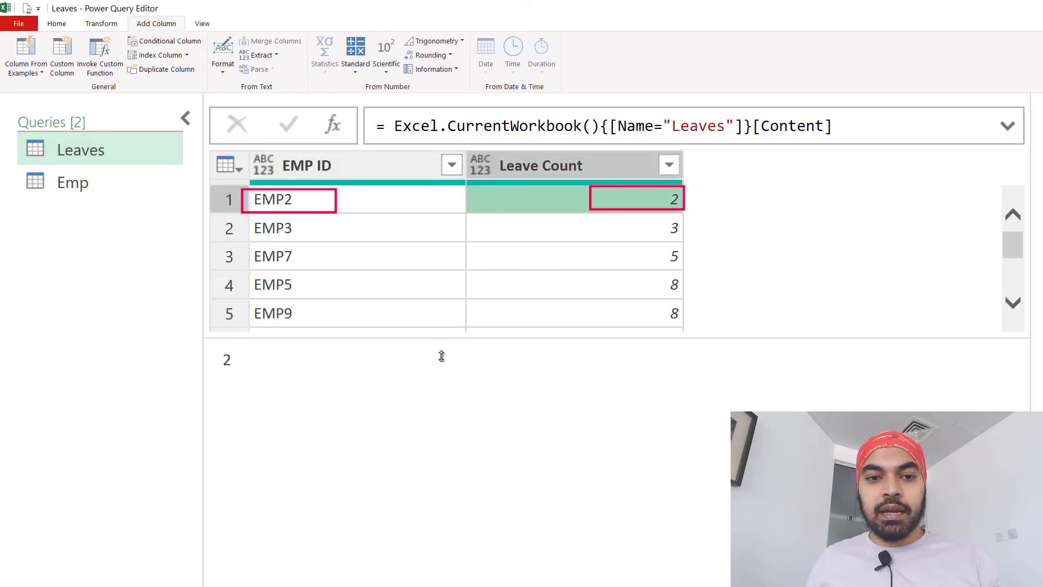
{"action": "left_click_drag", "start_coordinate": [441, 356], "coordinate": [417, 553]}
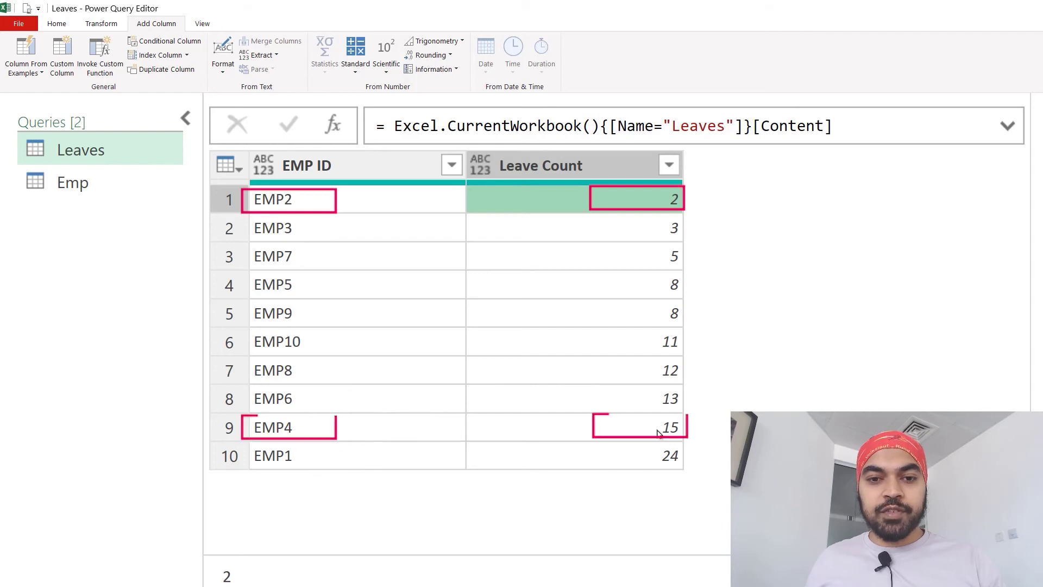
{"action": "left_click", "coordinate": [679, 425]}
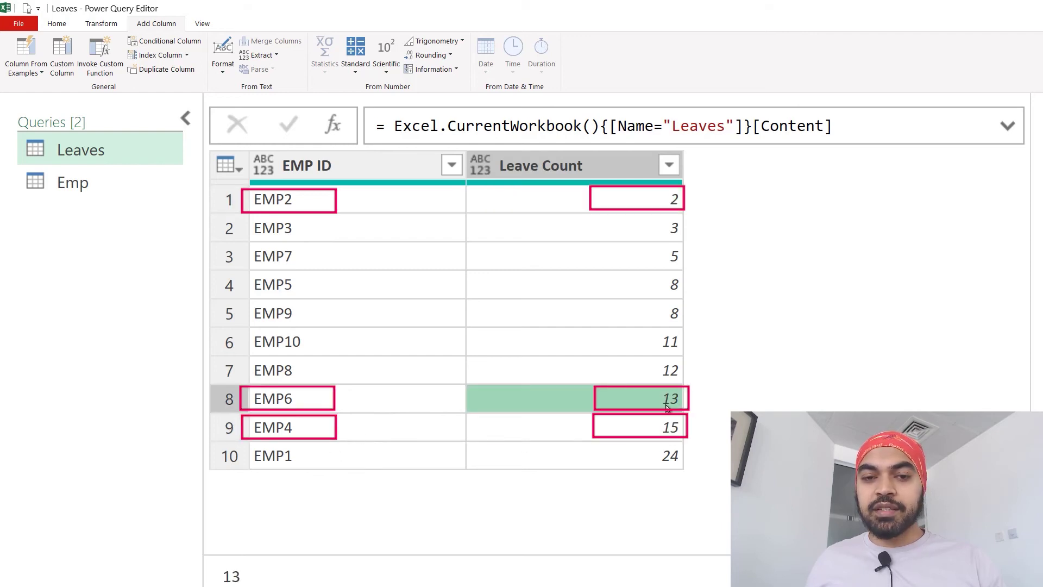